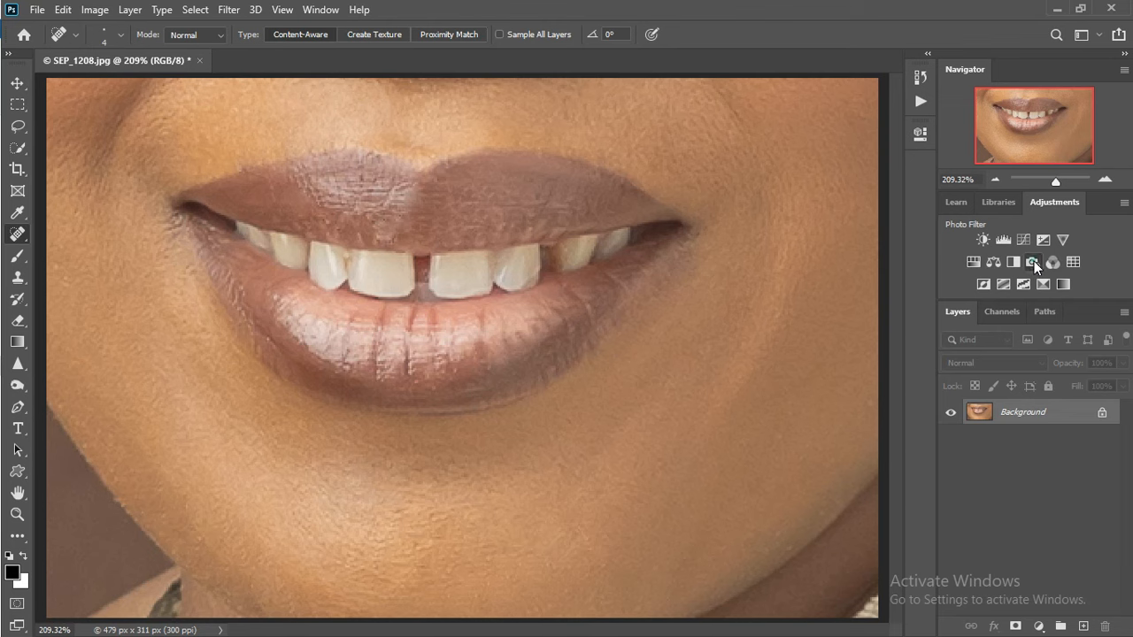
# Add a Photo Filter adjustment layer with Cooling Filter (82) and invert its mask to hide the effect
pyautogui.click(1034, 261)
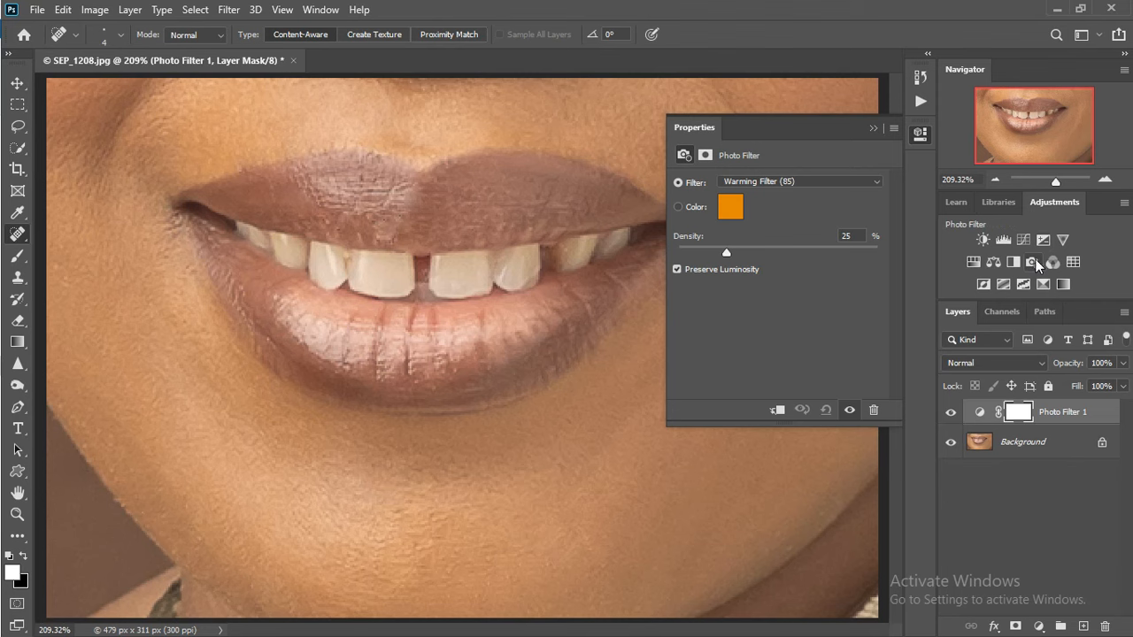
pyautogui.click(839, 183)
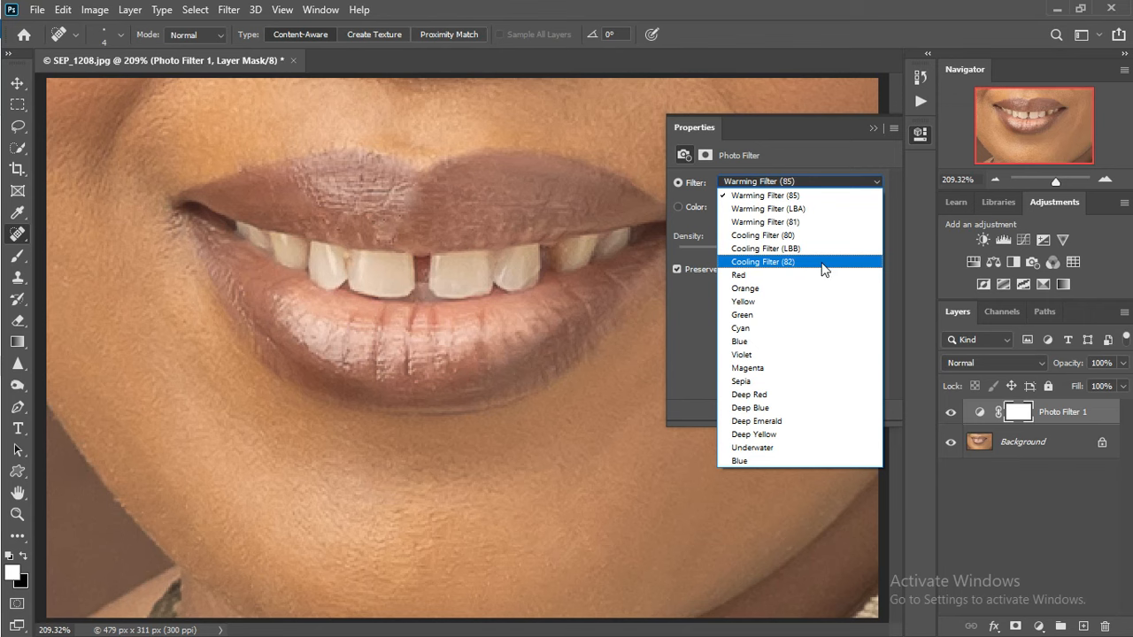
pyautogui.click(819, 263)
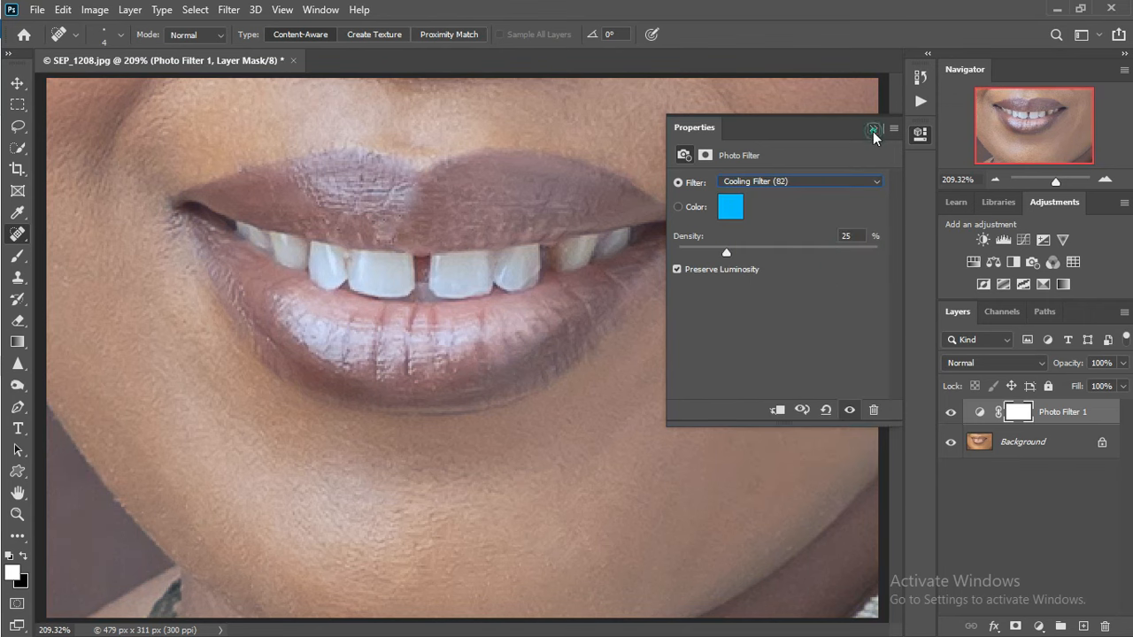
pyautogui.click(873, 128)
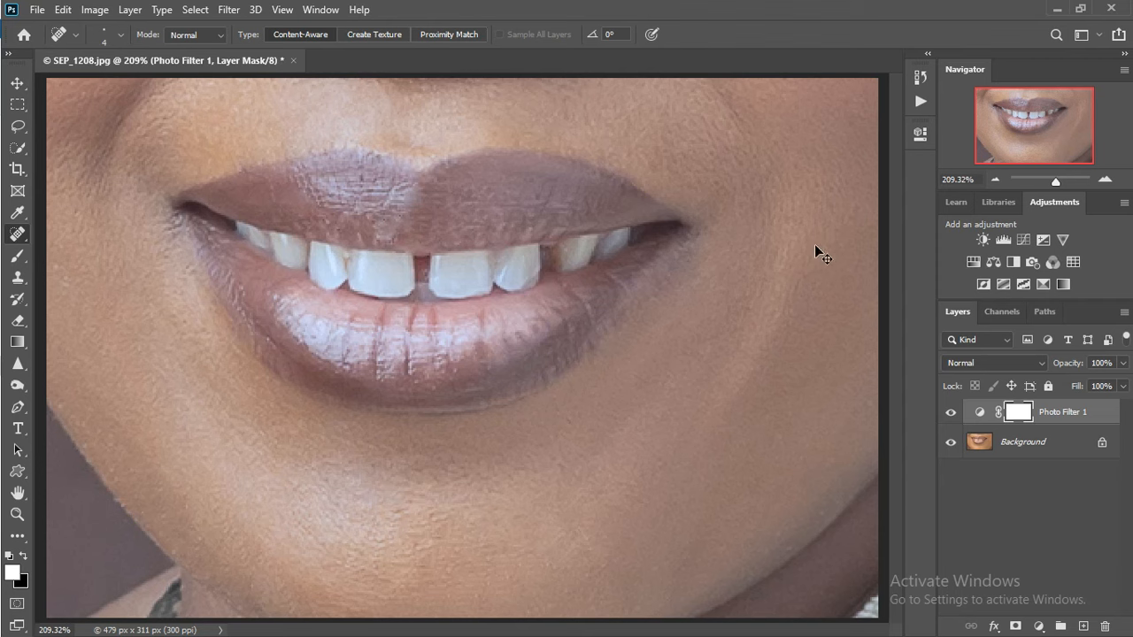
pyautogui.hotkey('ctrl', 'i')
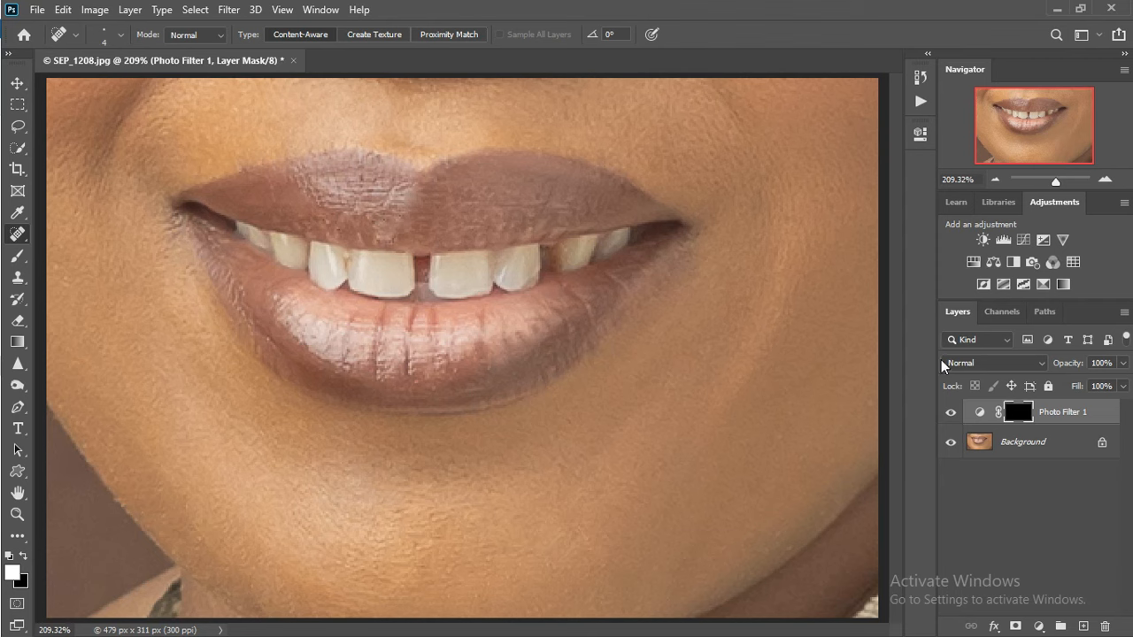
# Add a Curves adjustment layer that brightens the RGB midtones and clip it to the Photo Filter layer
pyautogui.click(1025, 244)
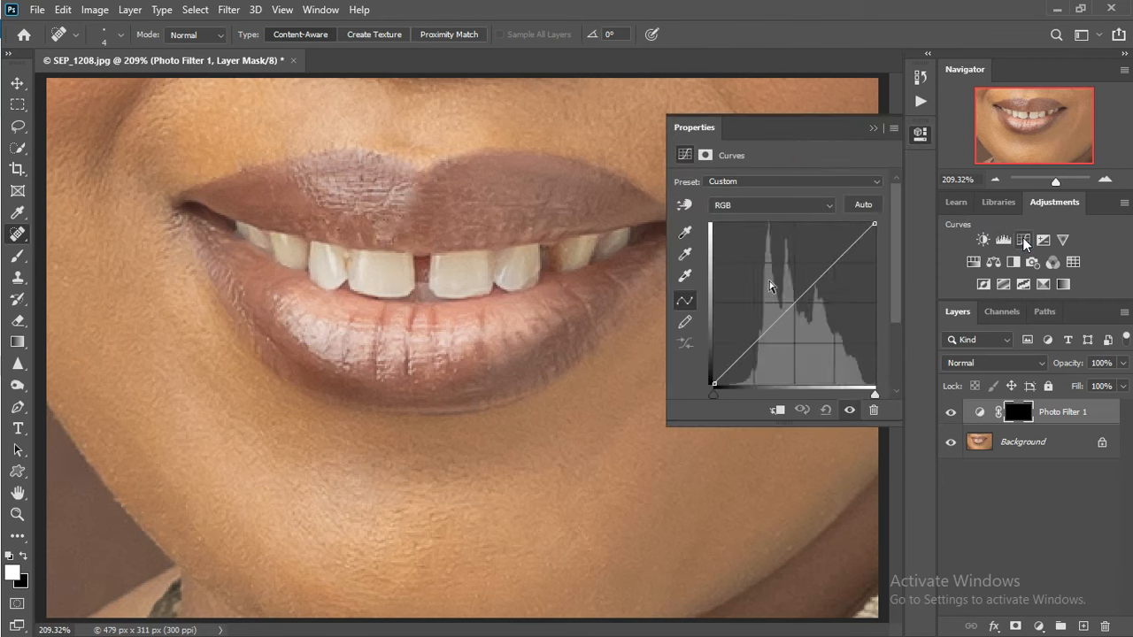
pyautogui.moveTo(794, 307); pyautogui.dragTo(783, 289)
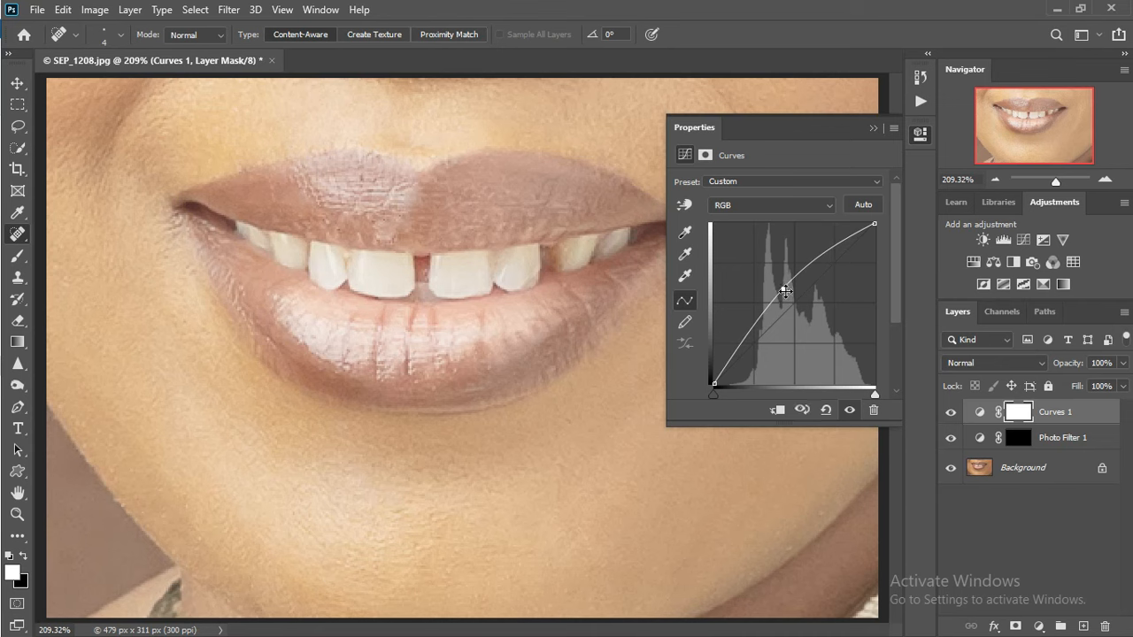
pyautogui.moveTo(783, 288); pyautogui.dragTo(783, 289)
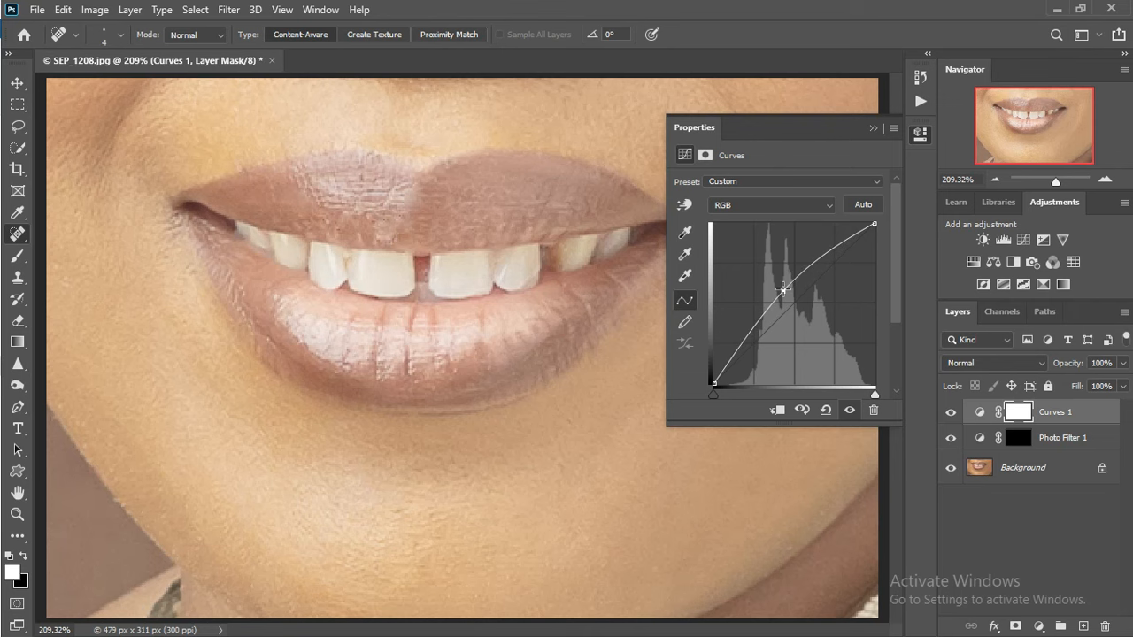
pyautogui.keyDown('alt'); pyautogui.click(1004, 424); pyautogui.keyUp('alt')
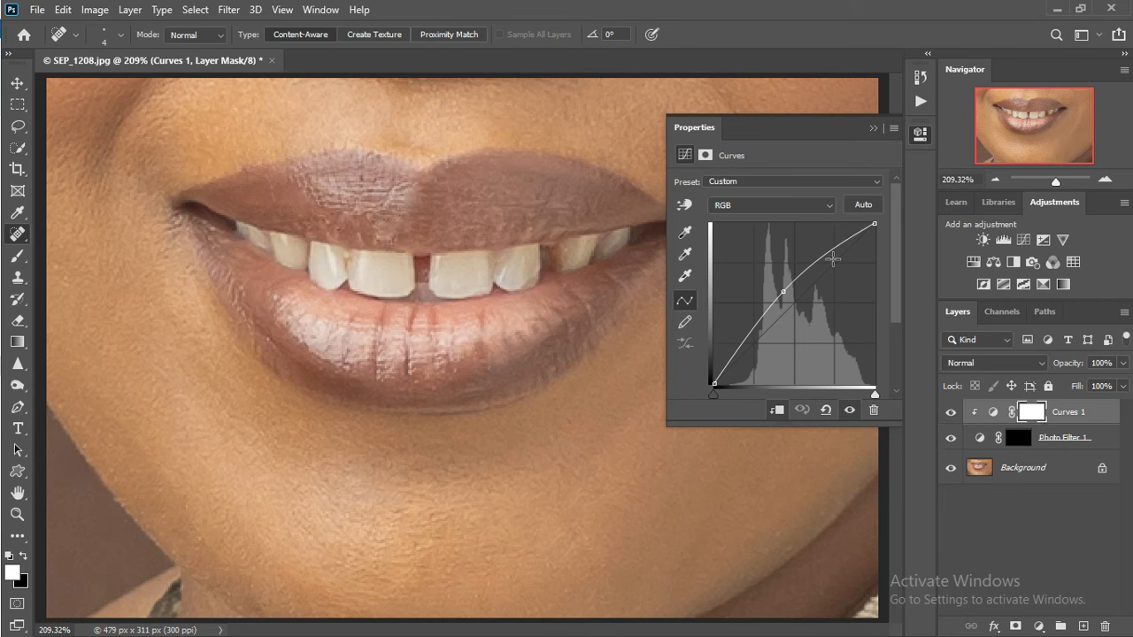
pyautogui.click(872, 132)
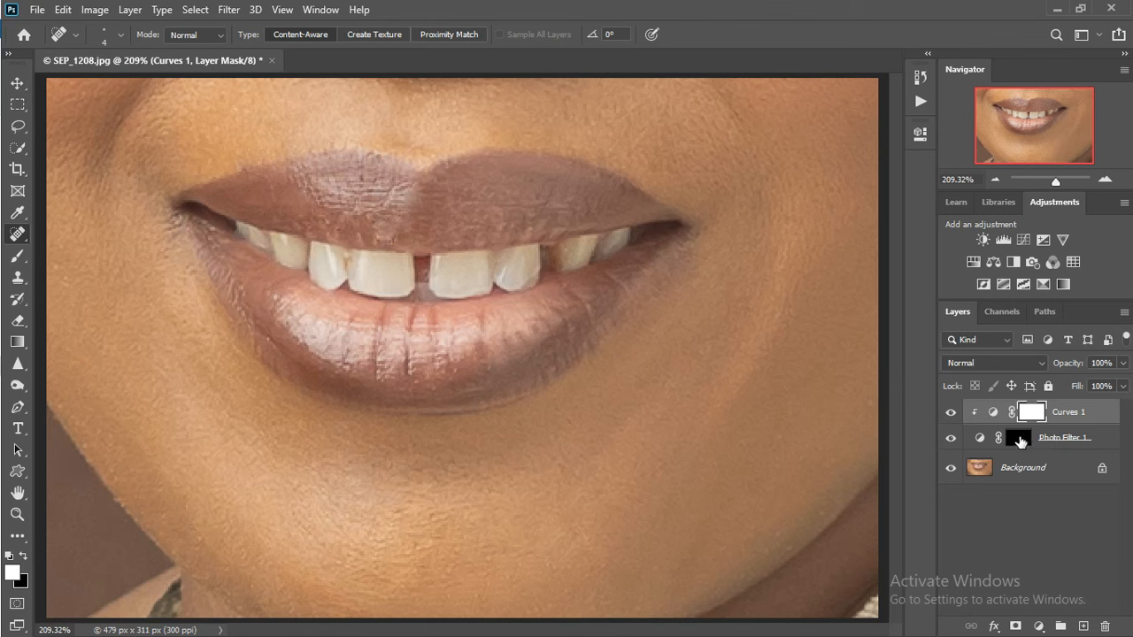
# Brush white on the Photo Filter mask over the left-hand teeth, and brush black over the upper lip to remove spill
pyautogui.click(1020, 439)
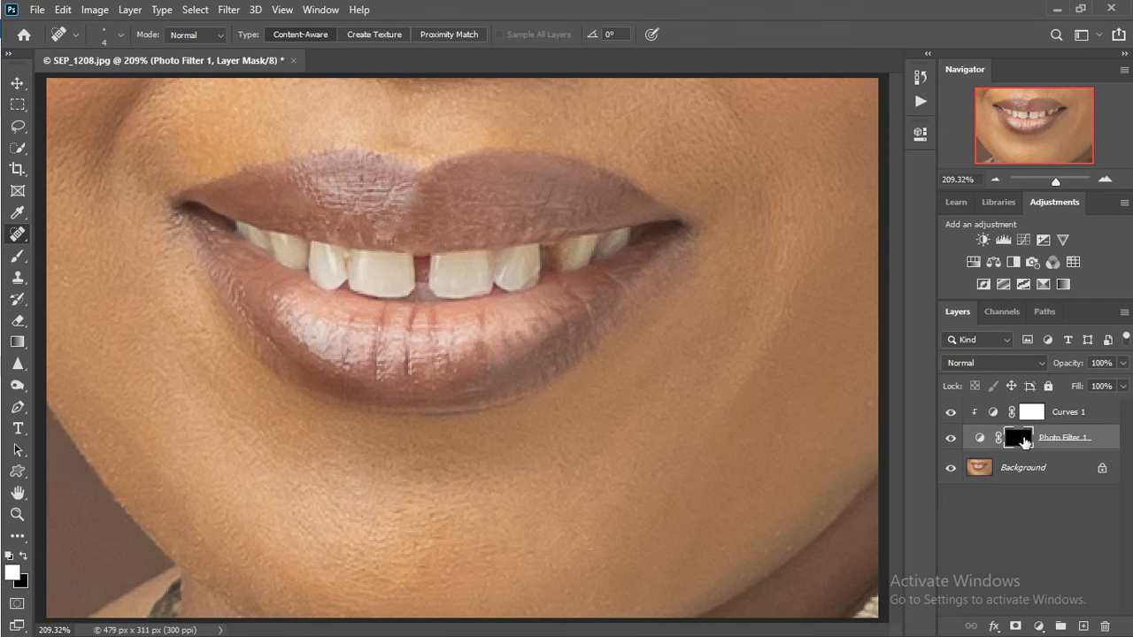
pyautogui.click(19, 257)
pyautogui.moveTo(257, 237)
pyautogui.mouseDown()
pyautogui.moveTo(299, 261)
pyautogui.moveTo(280, 257)
pyautogui.moveTo(305, 264)
pyautogui.moveTo(286, 254)
pyautogui.moveTo(306, 248)
pyautogui.moveTo(318, 279)
pyautogui.moveTo(344, 277)
pyautogui.moveTo(332, 264)
pyautogui.moveTo(317, 273)
pyautogui.moveTo(310, 259)
pyautogui.moveTo(350, 265)
pyautogui.moveTo(330, 252)
pyautogui.moveTo(355, 279)
pyautogui.moveTo(390, 282)
pyautogui.moveTo(379, 291)
pyautogui.moveTo(433, 293)
pyautogui.moveTo(405, 268)
pyautogui.moveTo(410, 290)
pyautogui.moveTo(409, 263)
pyautogui.moveTo(348, 252)
pyautogui.moveTo(391, 269)
pyautogui.mouseUp()
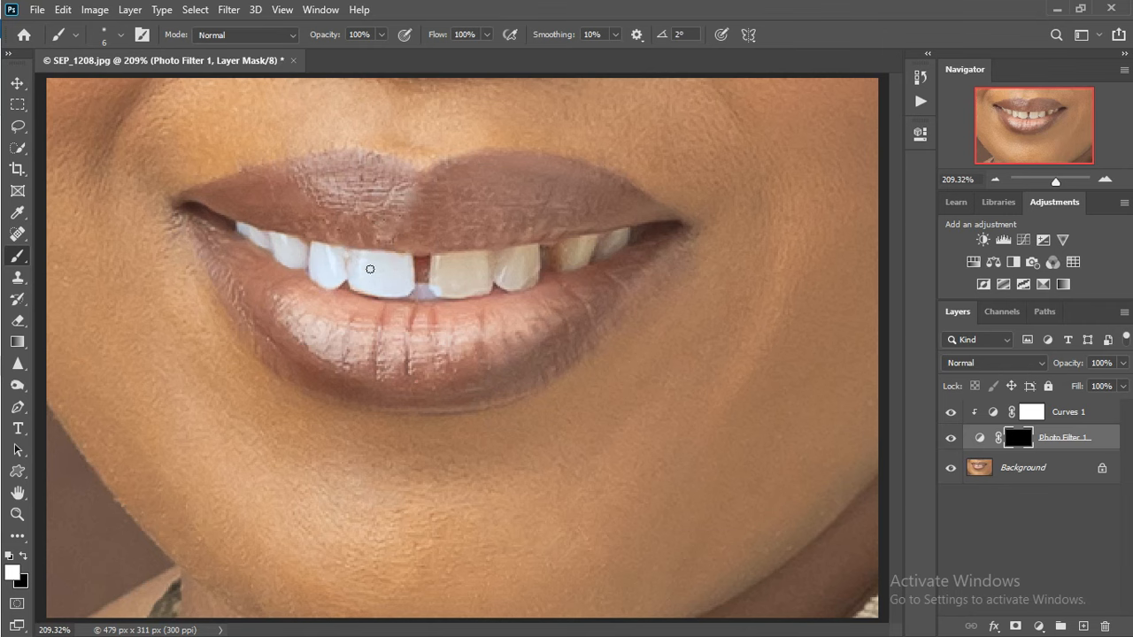
pyautogui.moveTo(426, 226)
pyautogui.mouseDown()
pyautogui.moveTo(482, 214)
pyautogui.moveTo(376, 215)
pyautogui.mouseUp()
pyautogui.click(24, 556)
pyautogui.moveTo(376, 228)
pyautogui.mouseDown()
pyautogui.moveTo(375, 212)
pyautogui.moveTo(477, 212)
pyautogui.moveTo(431, 221)
pyautogui.moveTo(464, 224)
pyautogui.mouseUp()
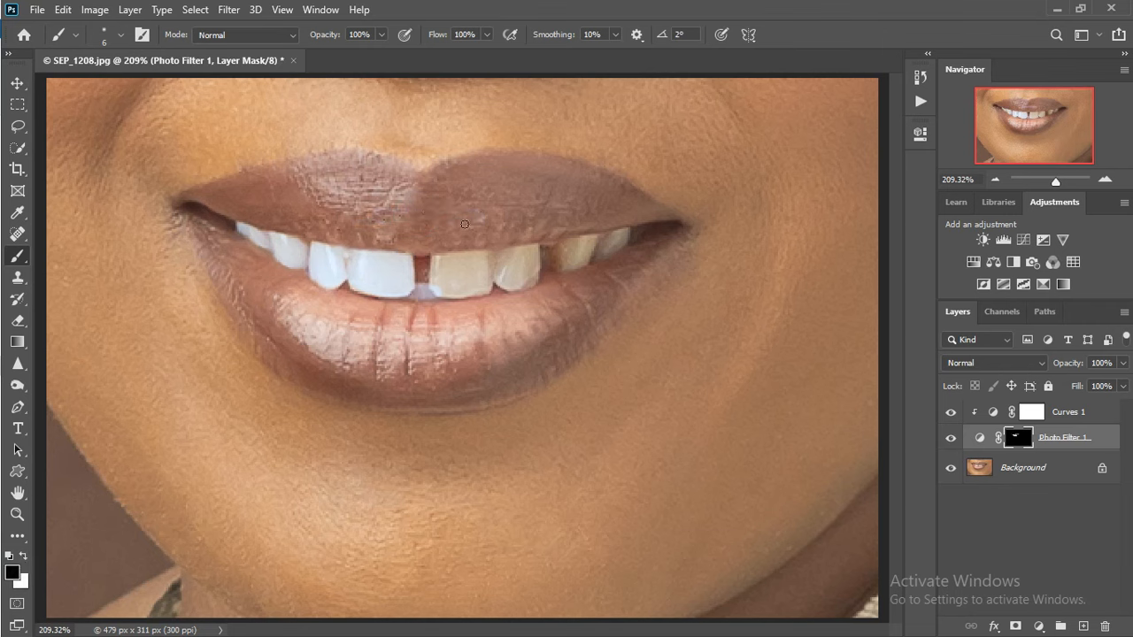
# Brush white on the Photo Filter mask over the right-hand teeth and touch up the front teeth already whitened
pyautogui.click(23, 556)
pyautogui.moveTo(443, 283)
pyautogui.mouseDown()
pyautogui.moveTo(486, 264)
pyautogui.moveTo(444, 274)
pyautogui.moveTo(480, 289)
pyautogui.moveTo(455, 293)
pyautogui.moveTo(487, 283)
pyautogui.moveTo(473, 274)
pyautogui.moveTo(488, 281)
pyautogui.moveTo(507, 257)
pyautogui.moveTo(525, 268)
pyautogui.moveTo(532, 250)
pyautogui.moveTo(527, 278)
pyautogui.moveTo(519, 264)
pyautogui.moveTo(508, 274)
pyautogui.moveTo(522, 280)
pyautogui.moveTo(505, 282)
pyautogui.moveTo(534, 261)
pyautogui.mouseUp()
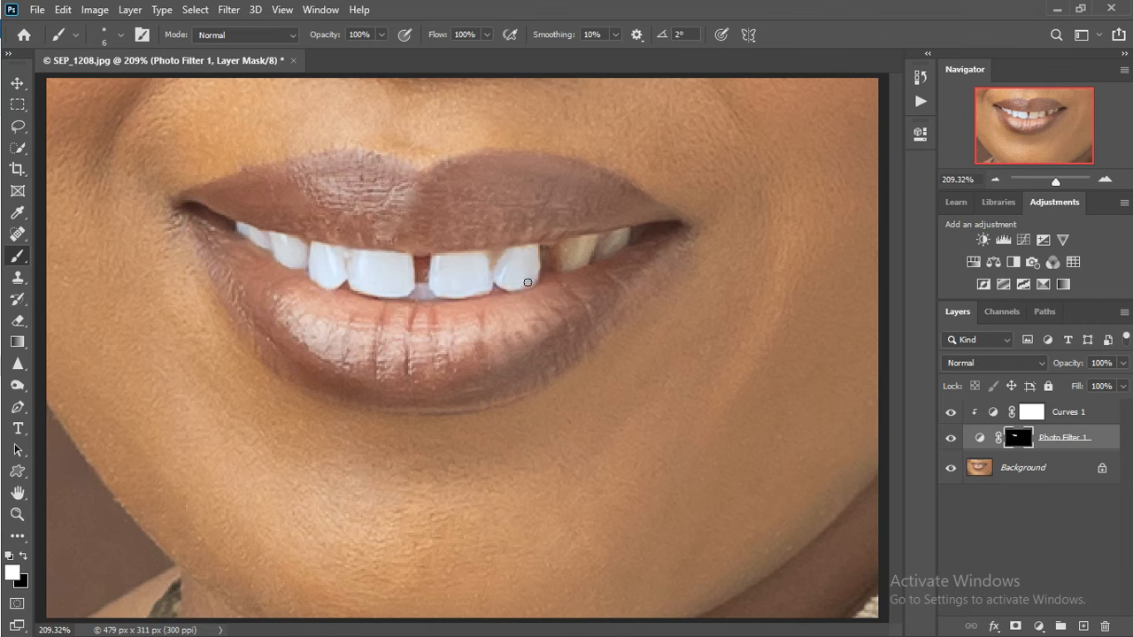
pyautogui.click(493, 290)
pyautogui.moveTo(573, 247)
pyautogui.mouseDown()
pyautogui.moveTo(551, 262)
pyautogui.moveTo(573, 260)
pyautogui.moveTo(559, 269)
pyautogui.moveTo(590, 242)
pyautogui.moveTo(554, 252)
pyautogui.moveTo(617, 242)
pyautogui.moveTo(594, 252)
pyautogui.moveTo(620, 240)
pyautogui.mouseUp()
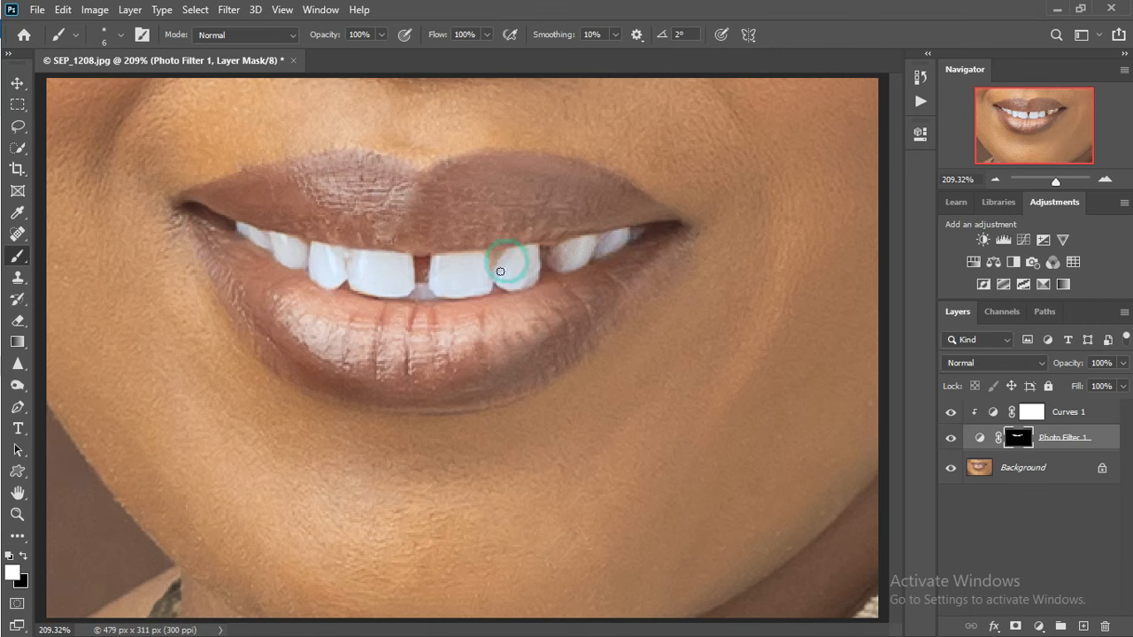
pyautogui.moveTo(351, 272)
pyautogui.mouseDown()
pyautogui.moveTo(295, 245)
pyautogui.moveTo(325, 254)
pyautogui.moveTo(294, 253)
pyautogui.moveTo(321, 265)
pyautogui.mouseUp()
pyautogui.hotkey('ctrl', '-')
pyautogui.hotkey('ctrl', '-')
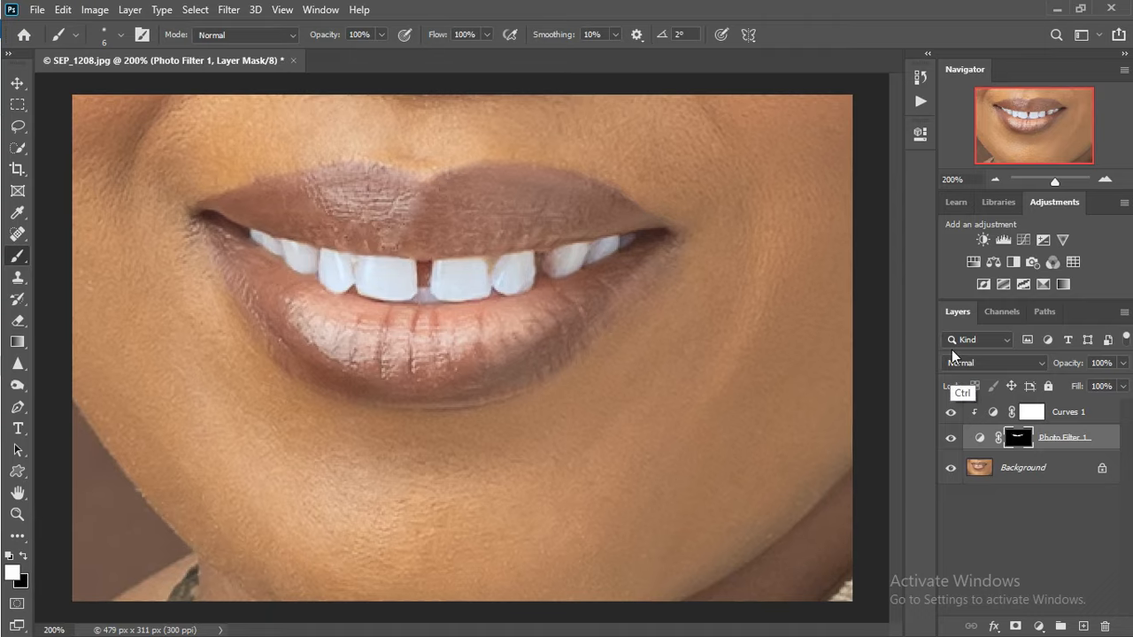
pyautogui.hotkey('ctrl', '+')
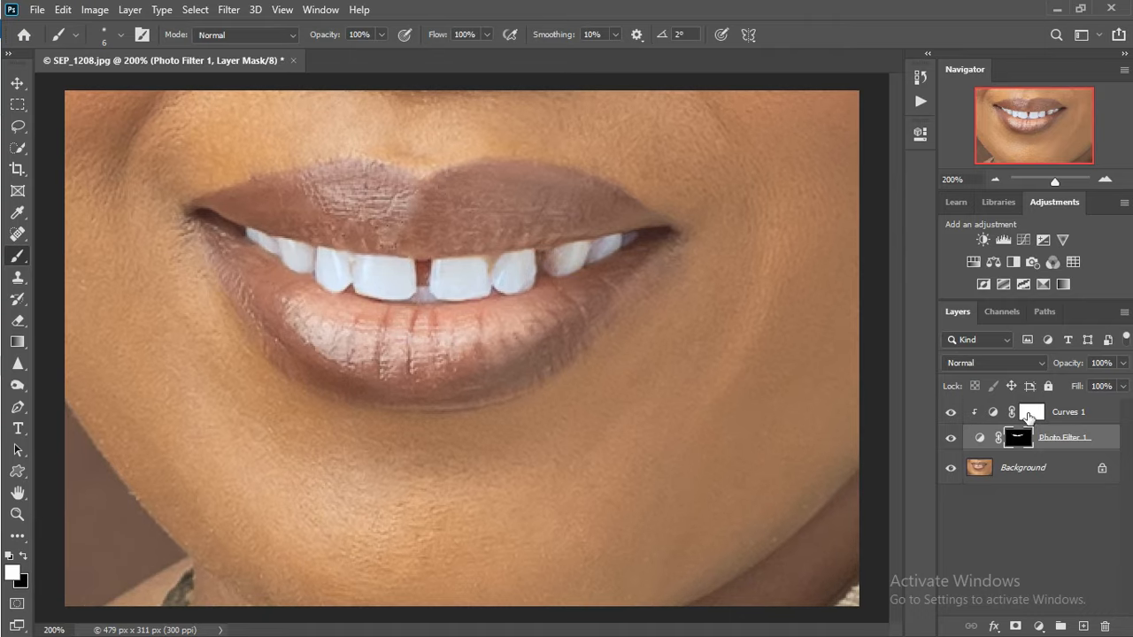
# Group the Curves and Photo Filter layers, and touch up a tooth on the Photo Filter mask with white
pyautogui.click(1084, 416)
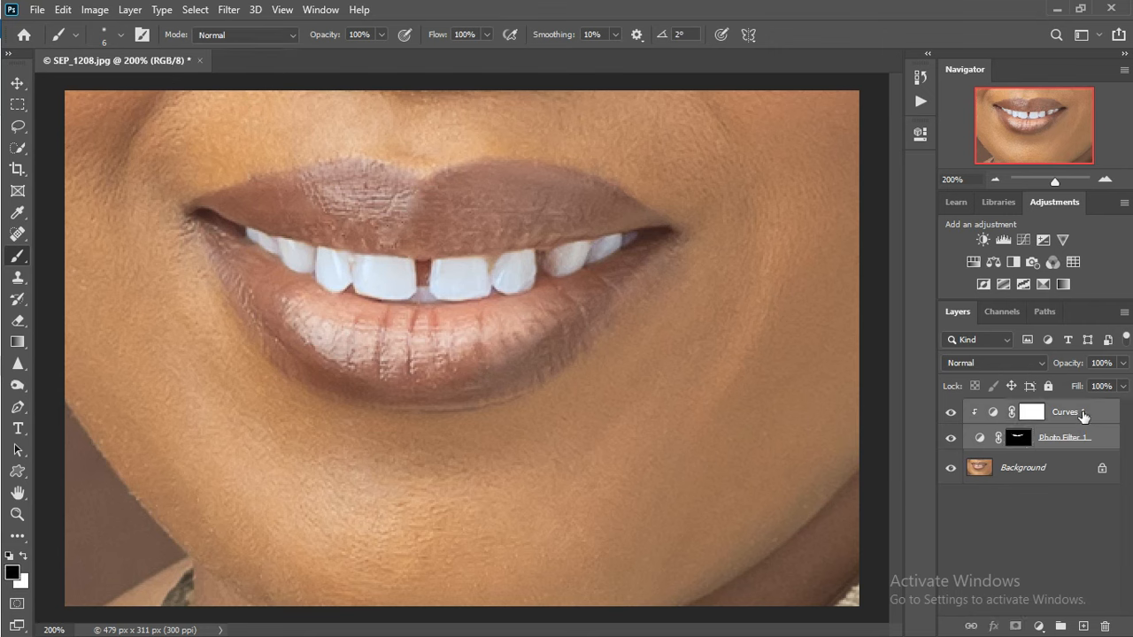
pyautogui.hotkey('ctrl', 'g')
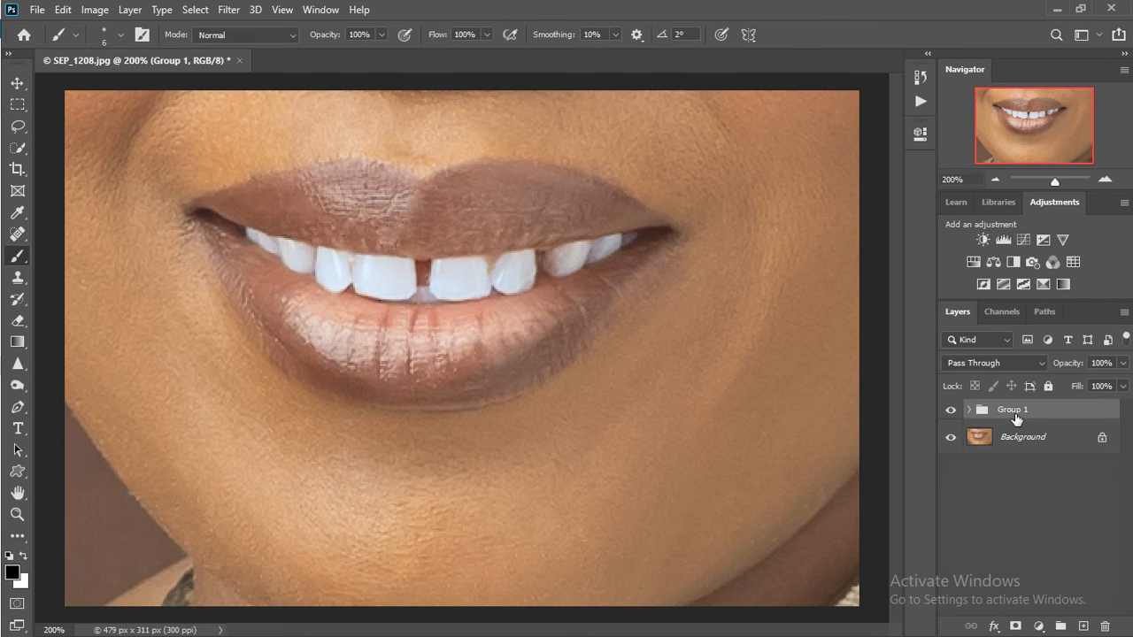
pyautogui.click(967, 410)
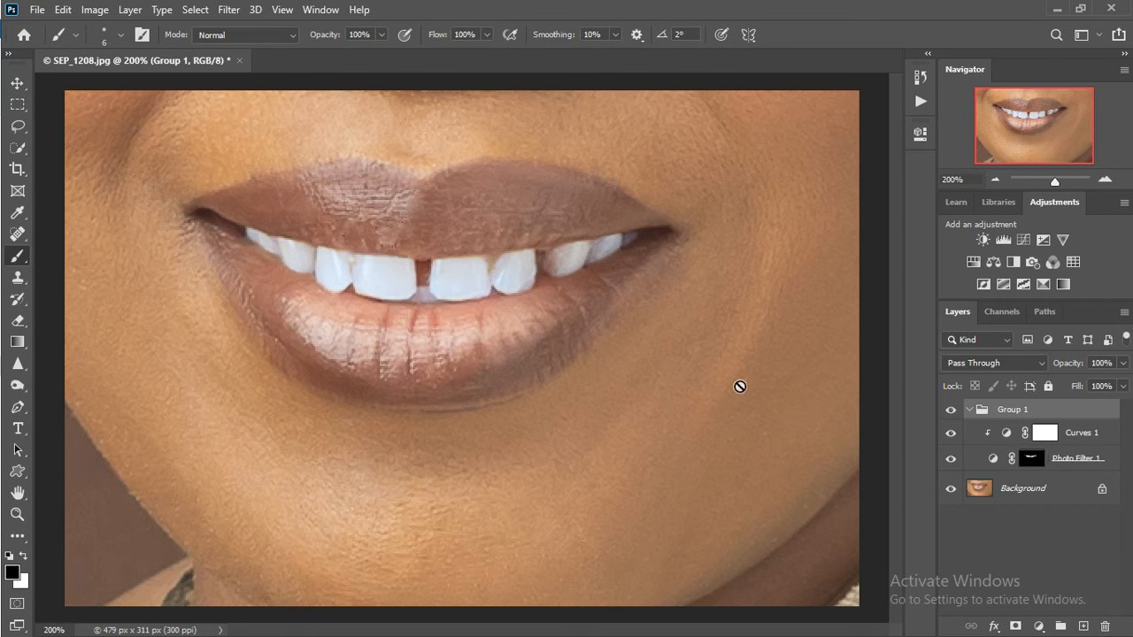
pyautogui.click(1034, 441)
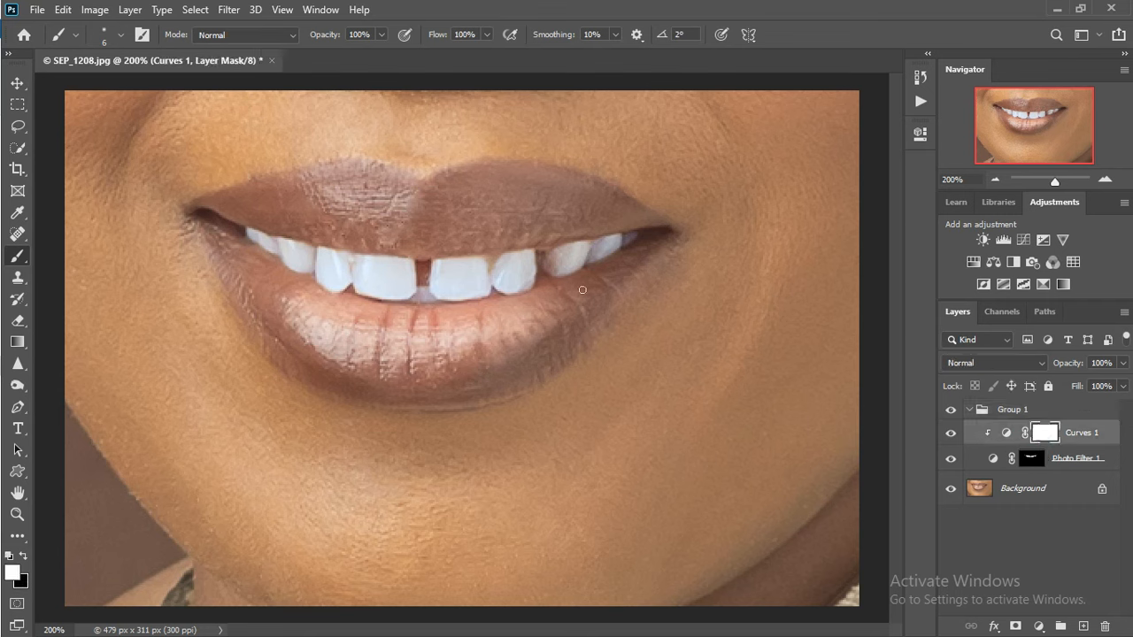
pyautogui.click(1039, 457)
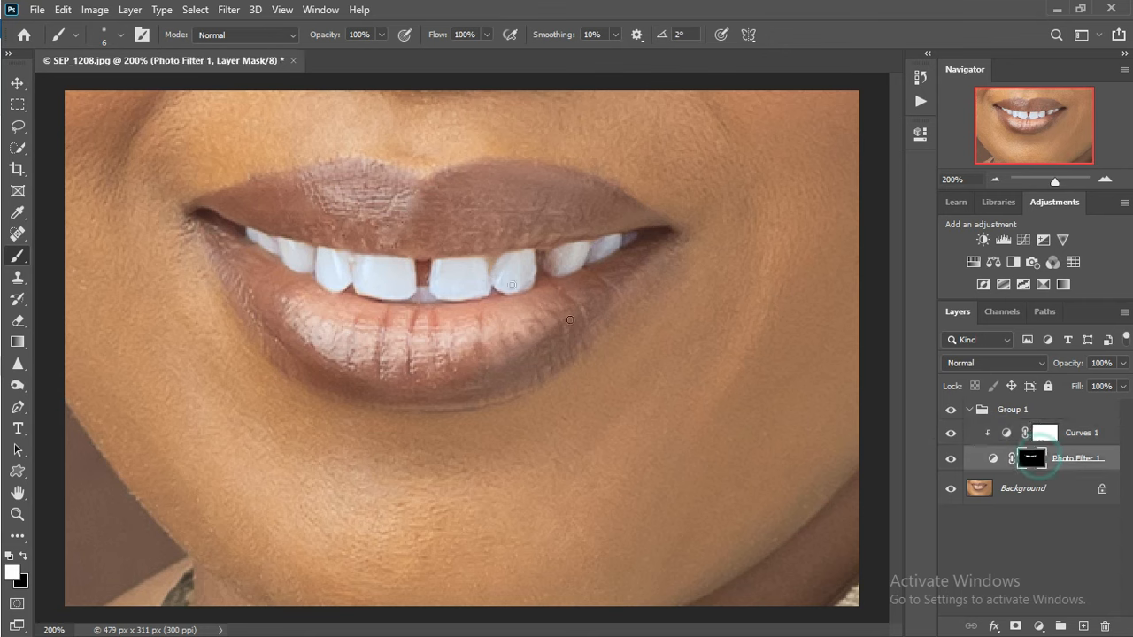
pyautogui.click(505, 260)
# Toggle the visibility of the whitening group to compare the teeth before and after
pyautogui.click(952, 411)
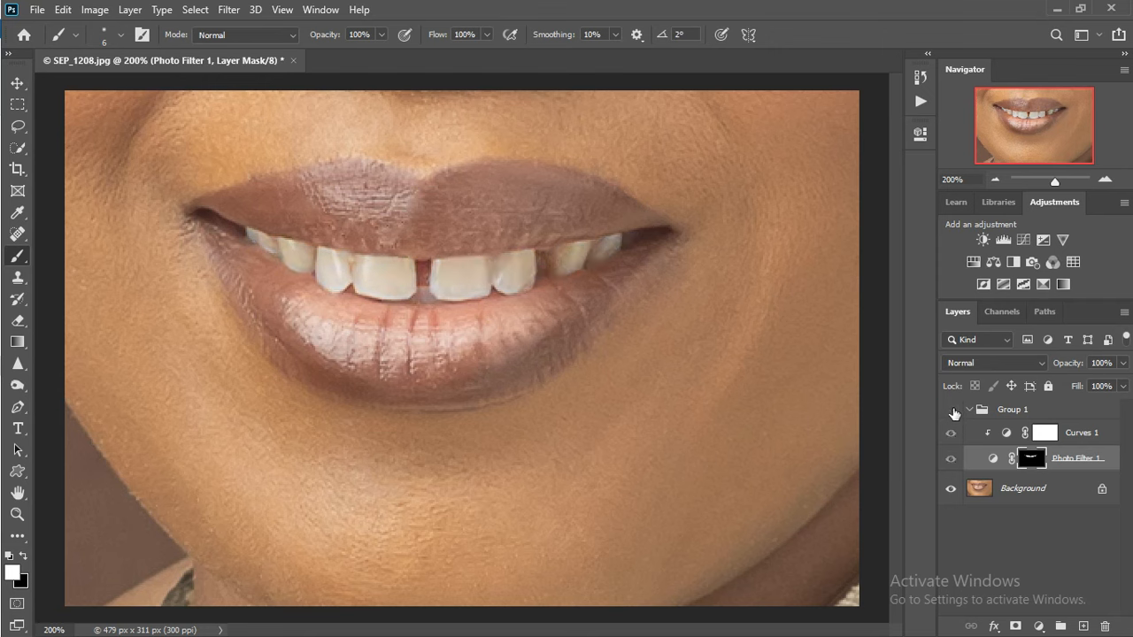
pyautogui.click(951, 412)
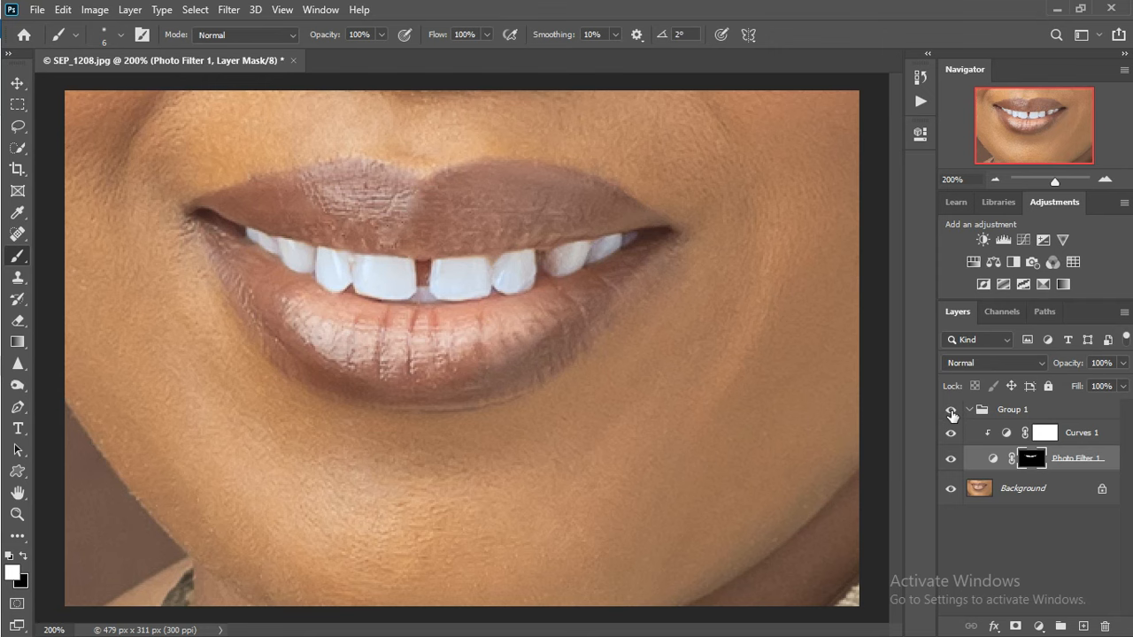
pyautogui.hotkey('ctrl', '-')
pyautogui.click(952, 412)
pyautogui.click(951, 411)
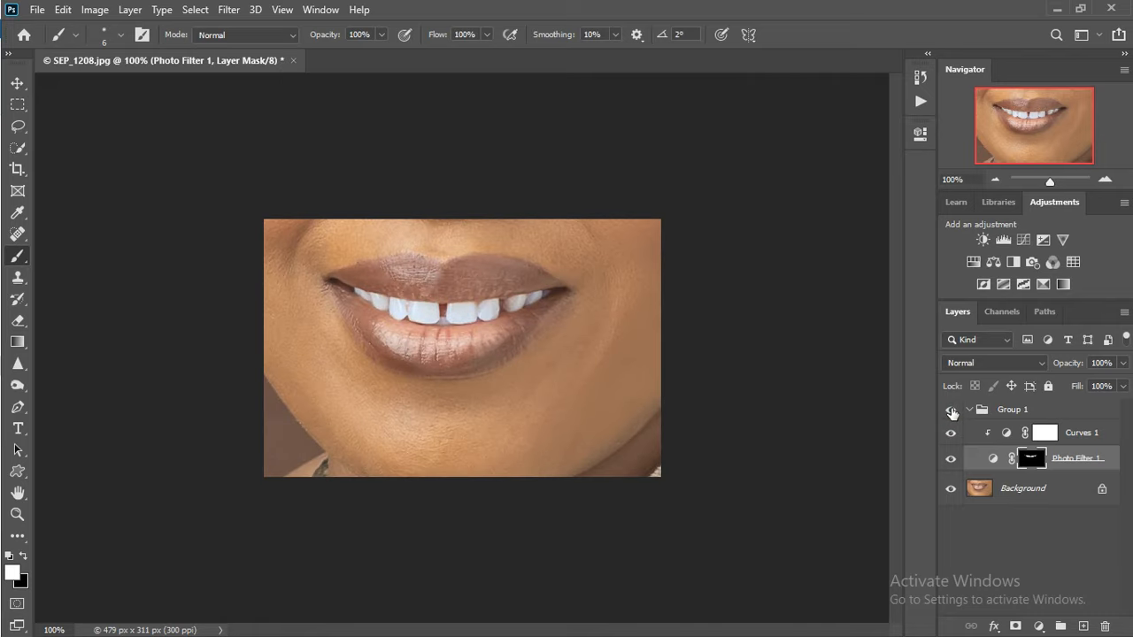
# Set the opacity of the Curves layer to 67%
pyautogui.click(1008, 431)
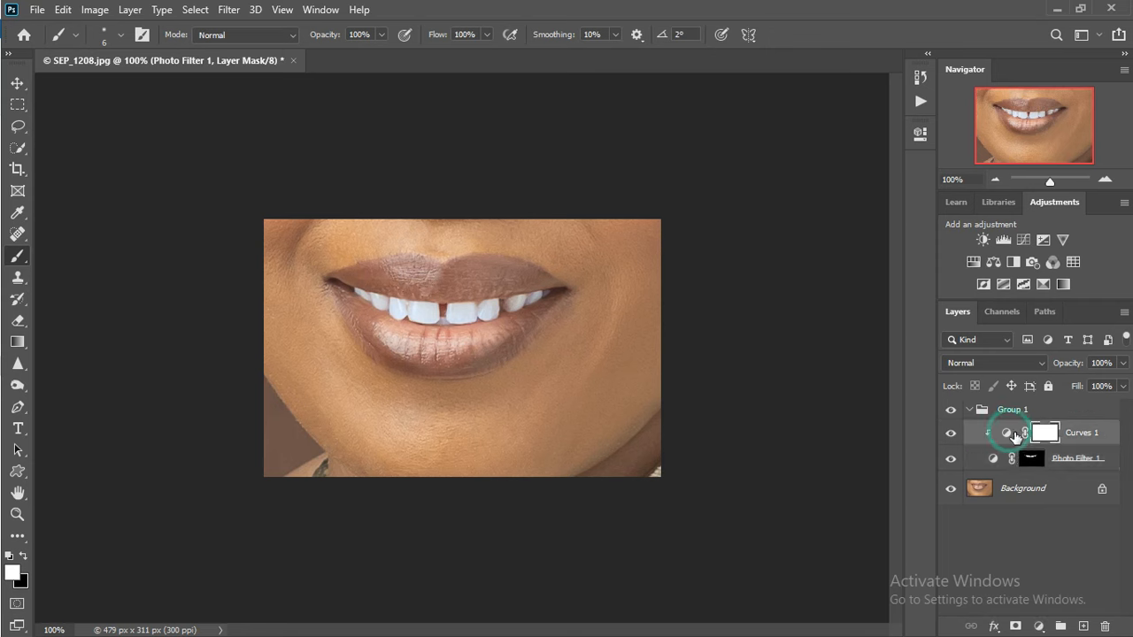
pyautogui.click(1122, 369)
pyautogui.moveTo(1121, 382); pyautogui.dragTo(1097, 381)
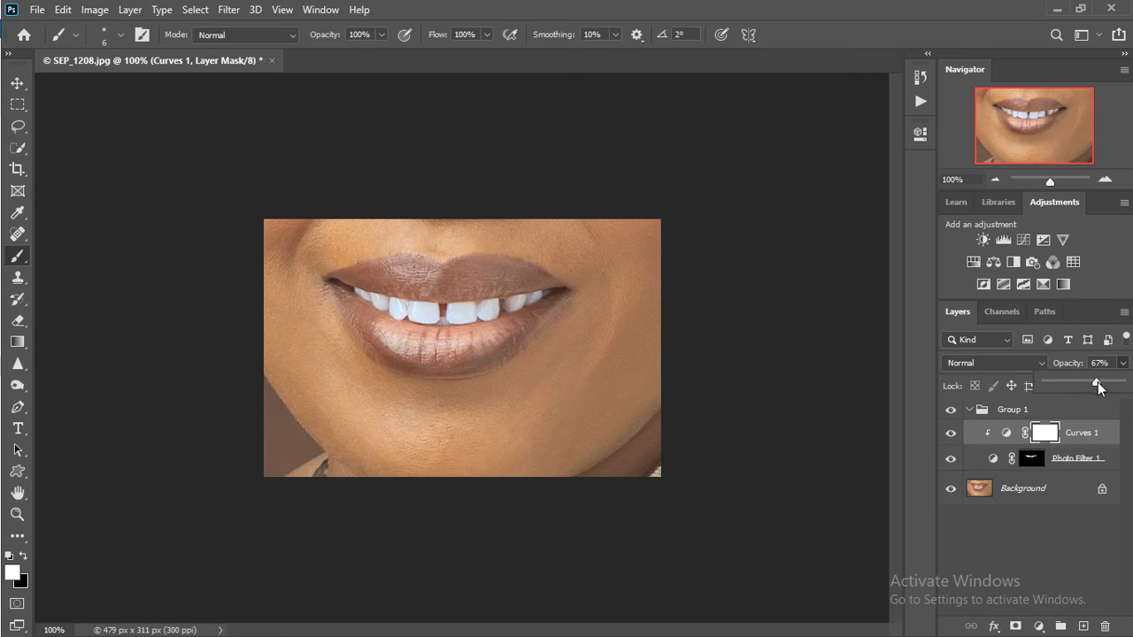
# Slightly lower the Photo Filter layer's opacity and set the Curves layer's opacity to 84%
pyautogui.click(1059, 459)
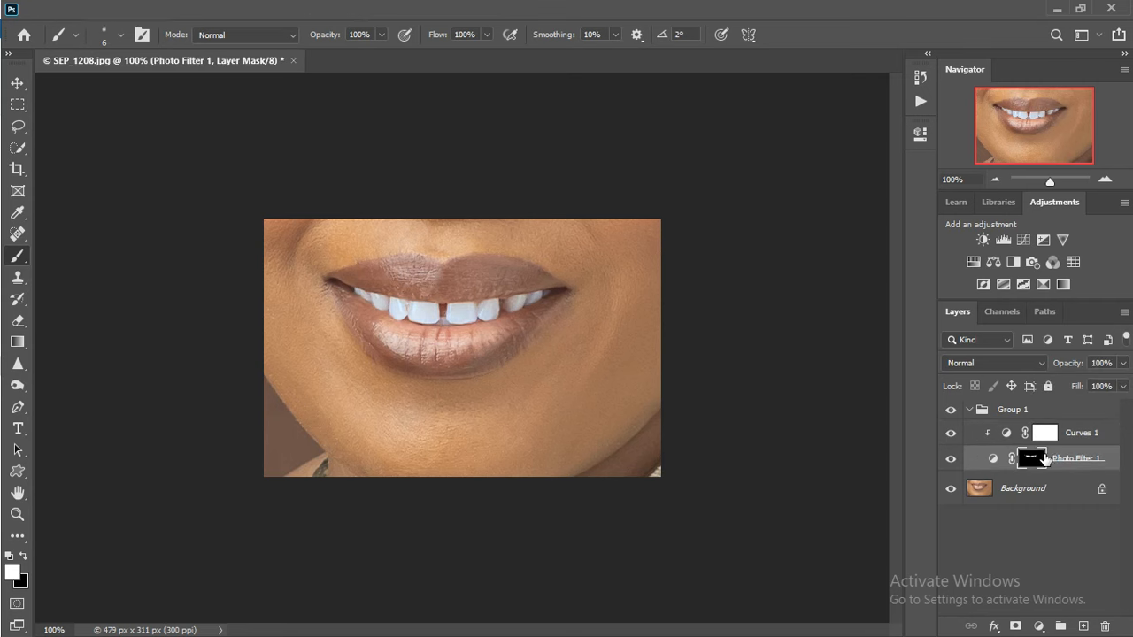
pyautogui.click(1121, 363)
pyautogui.moveTo(1121, 382)
pyautogui.mouseDown()
pyautogui.moveTo(1022, 385)
pyautogui.moveTo(1124, 395)
pyautogui.moveTo(1088, 383)
pyautogui.moveTo(1120, 382)
pyautogui.moveTo(1110, 387)
pyautogui.mouseUp()
pyautogui.click(1072, 440)
pyautogui.click(1122, 363)
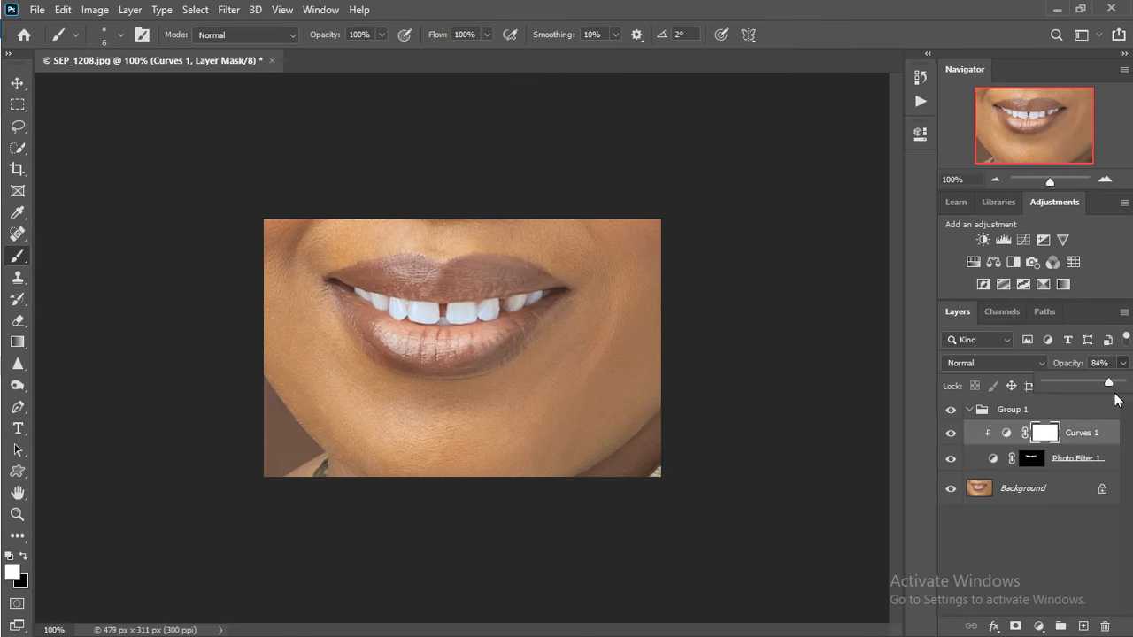
# Delete Group 1 together with its contents, leaving only the Background layer
pyautogui.click(1084, 410)
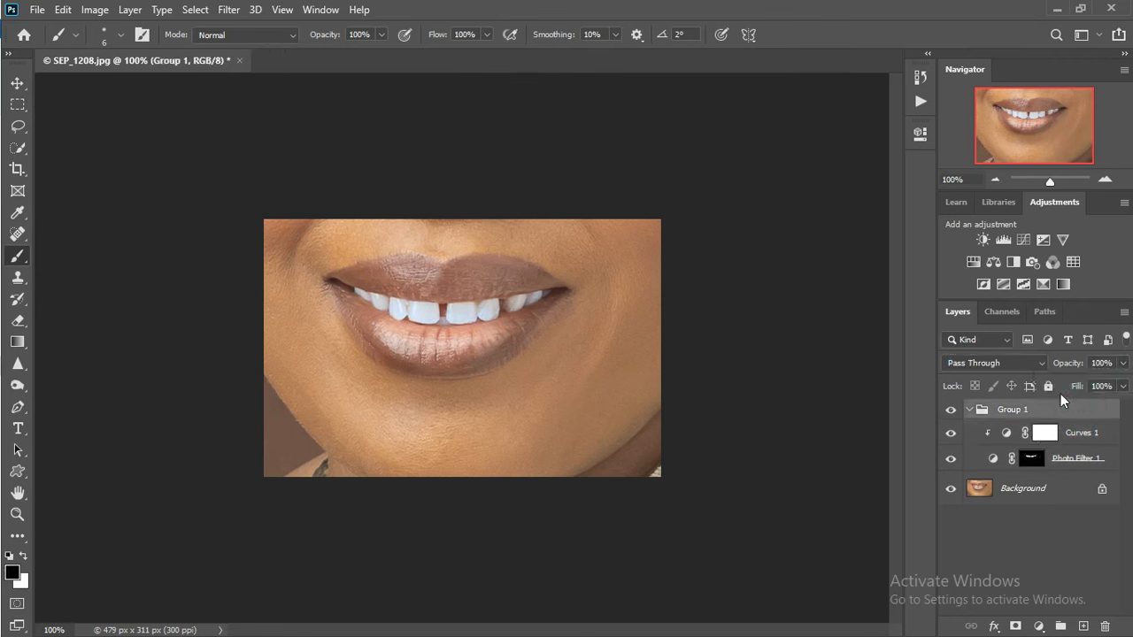
pyautogui.hotkey('ctrl', '0')
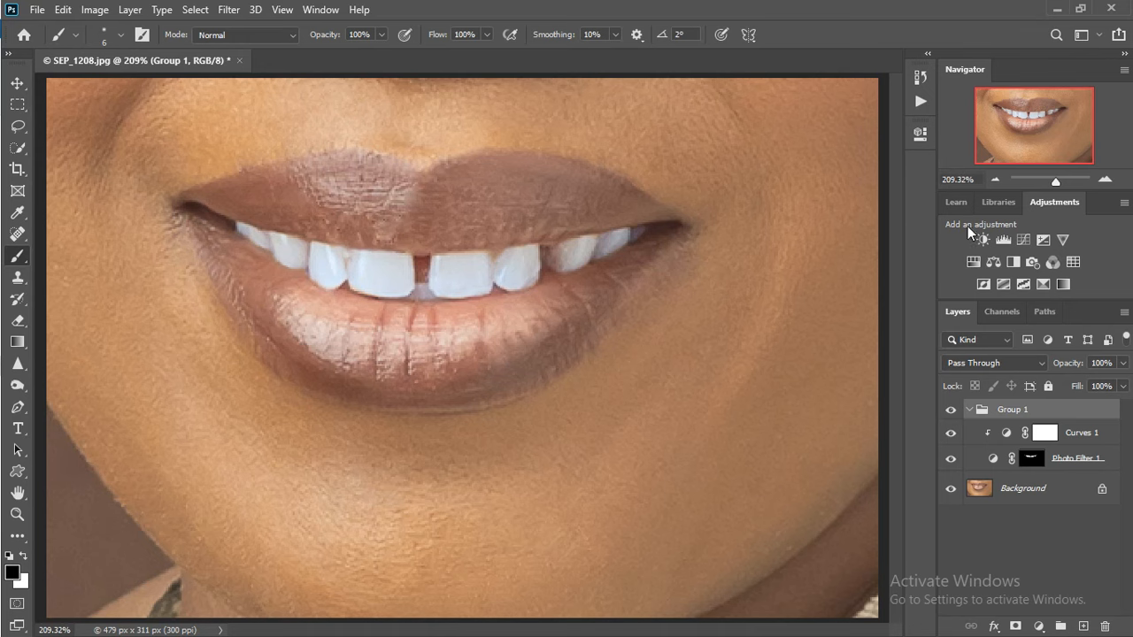
pyautogui.click(1104, 626)
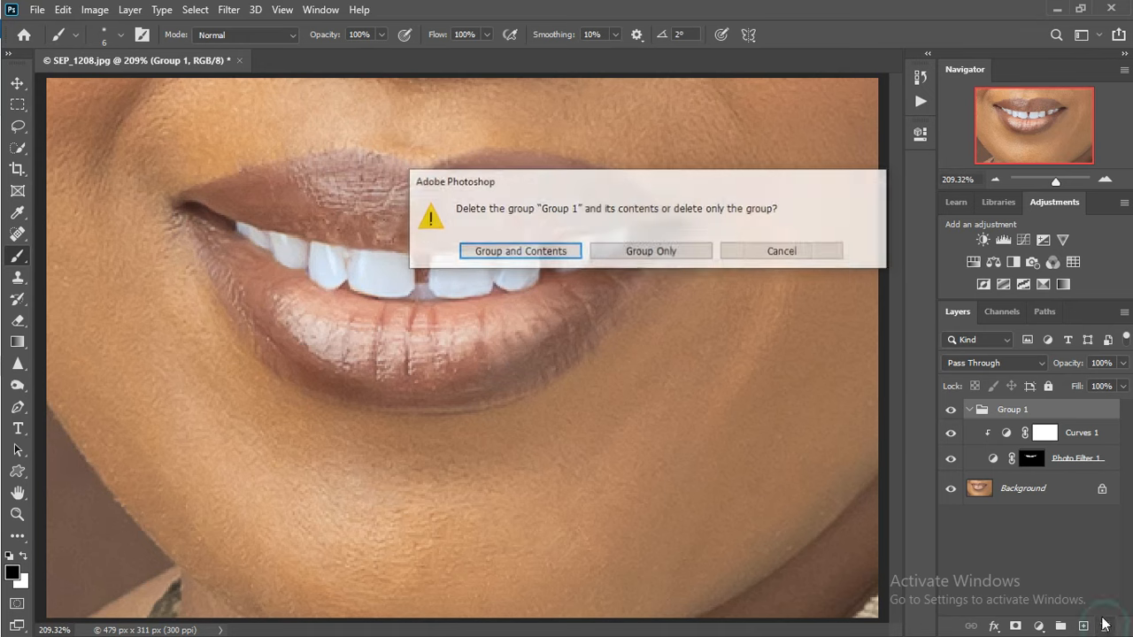
pyautogui.click(557, 252)
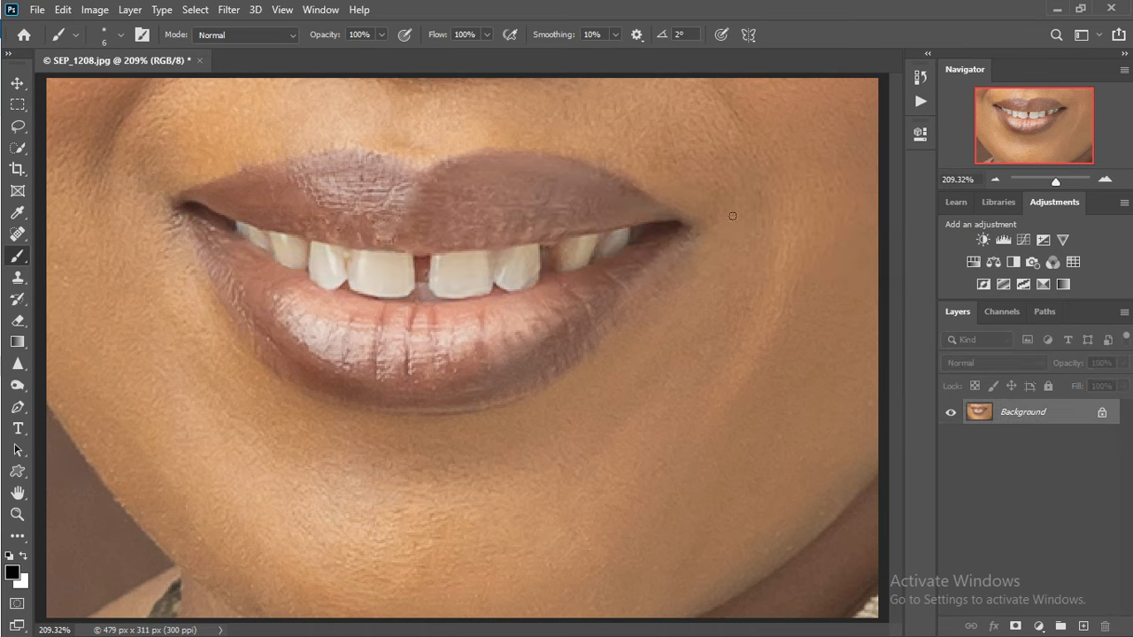
# Run the recorded action "BMK eye and teeth whitening" on the Background layer
pyautogui.click(921, 103)
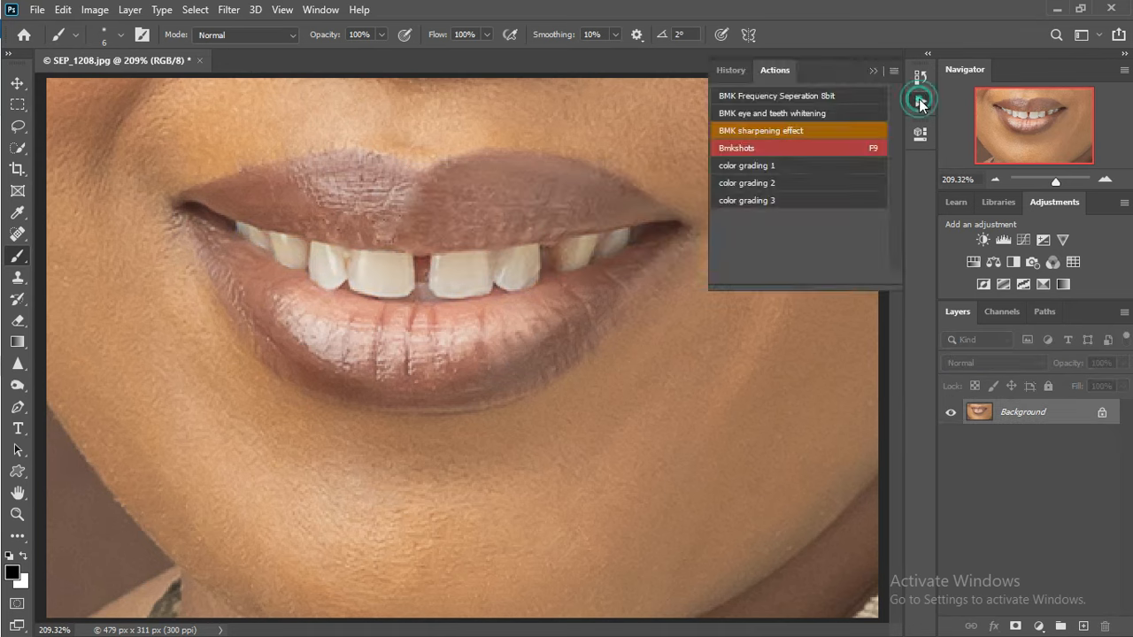
pyautogui.click(776, 112)
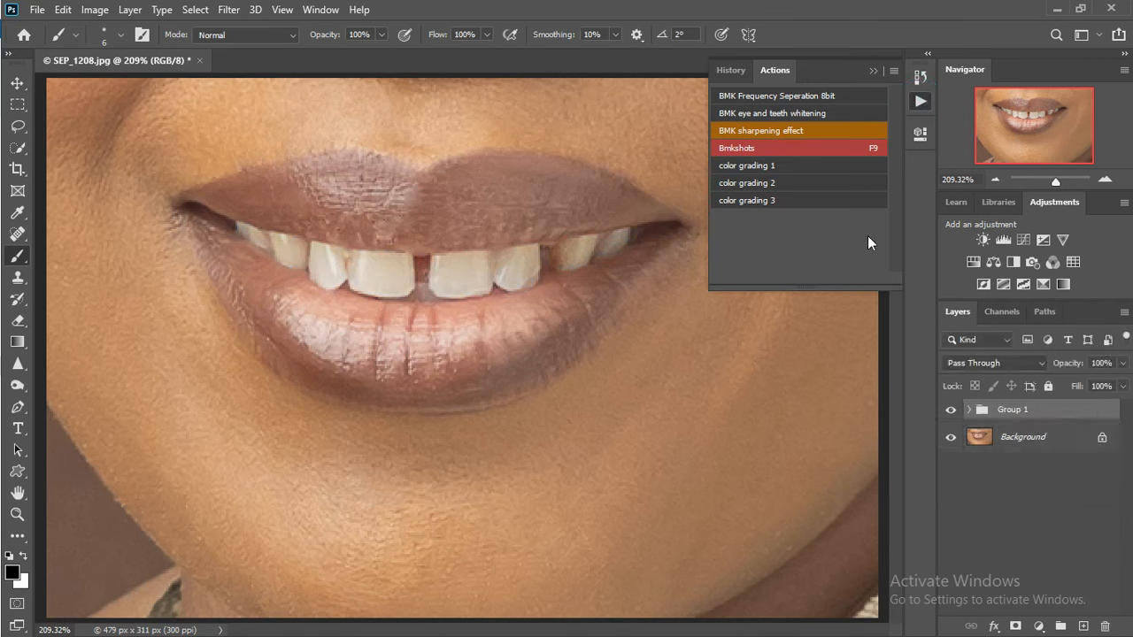
# Paint white over the two upper front teeth on the mask of the Photo Filter layer inside the whitening group
pyautogui.click(969, 410)
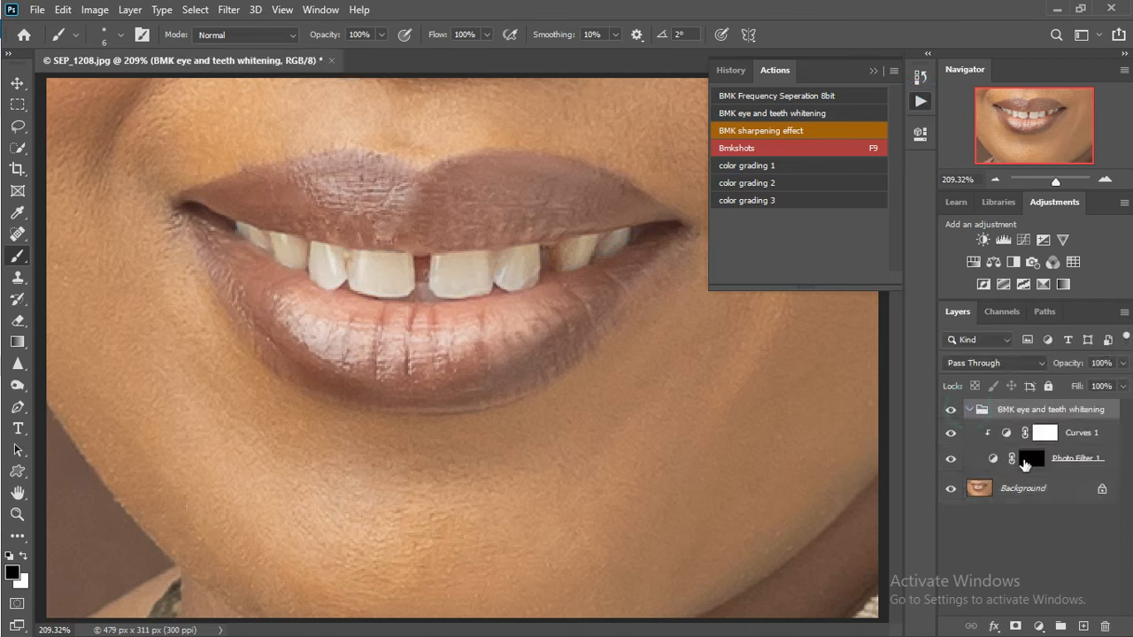
pyautogui.click(1030, 459)
pyautogui.press('x')
pyautogui.moveTo(386, 274)
pyautogui.mouseDown()
pyautogui.moveTo(359, 280)
pyautogui.moveTo(350, 267)
pyautogui.moveTo(407, 263)
pyautogui.moveTo(378, 294)
pyautogui.moveTo(376, 281)
pyautogui.moveTo(396, 291)
pyautogui.moveTo(409, 265)
pyautogui.moveTo(408, 289)
pyautogui.moveTo(434, 295)
pyautogui.moveTo(444, 292)
pyautogui.moveTo(426, 287)
pyautogui.moveTo(442, 289)
pyautogui.moveTo(432, 285)
pyautogui.moveTo(442, 275)
pyautogui.moveTo(483, 257)
pyautogui.moveTo(473, 258)
pyautogui.moveTo(467, 290)
pyautogui.mouseUp()
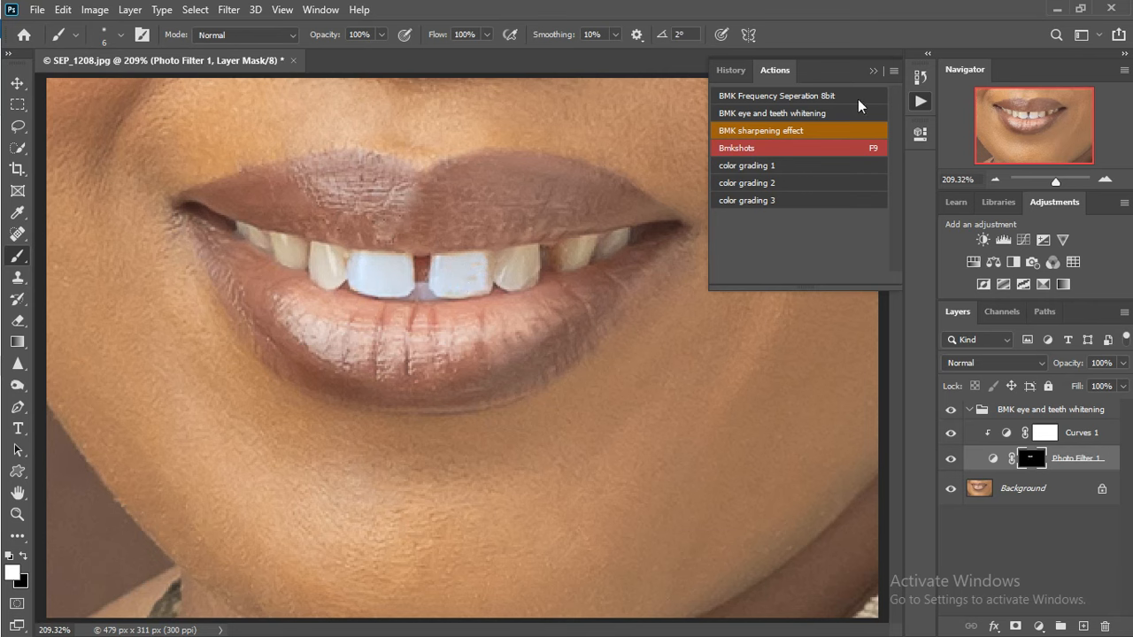
# Delete the "BMK eye and teeth whitening" group together with its contents
pyautogui.click(1025, 408)
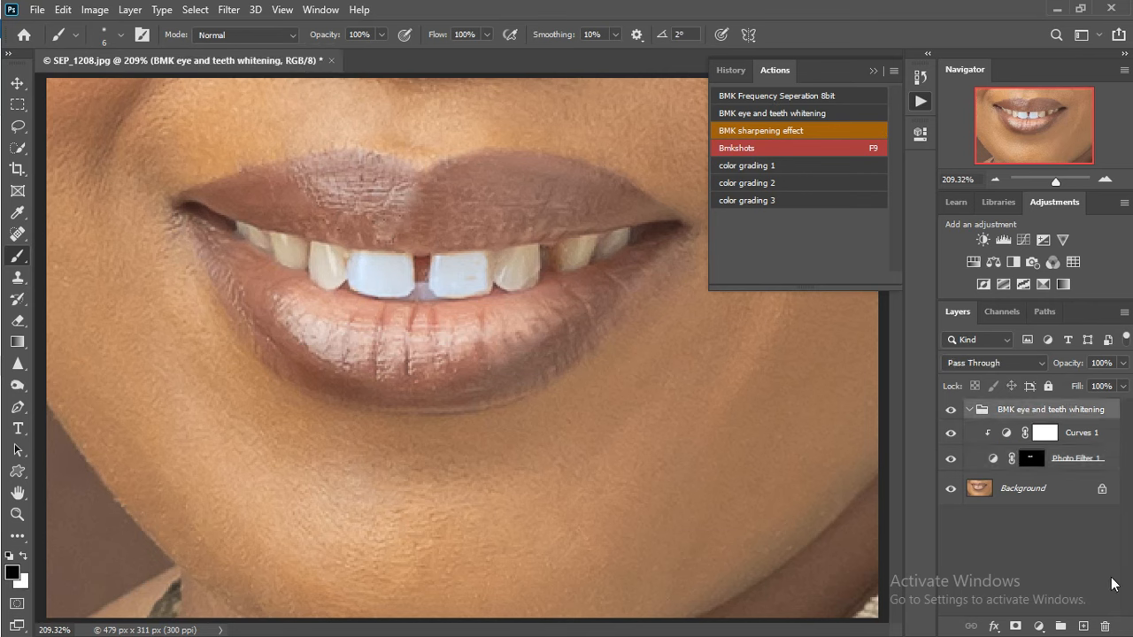
pyautogui.click(1108, 625)
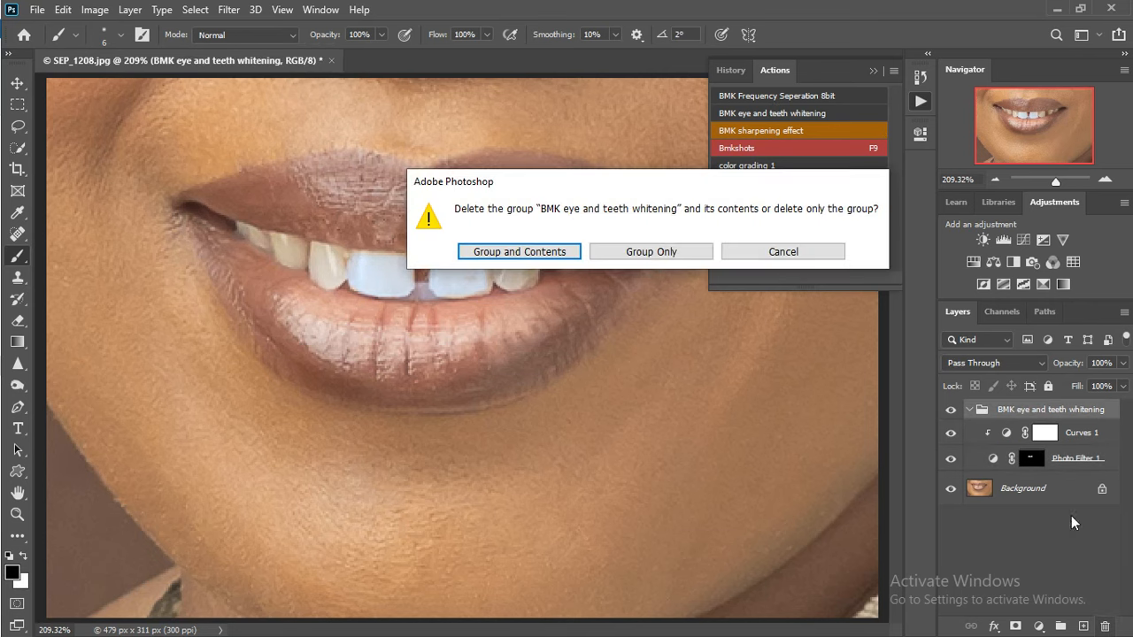
pyautogui.click(633, 259)
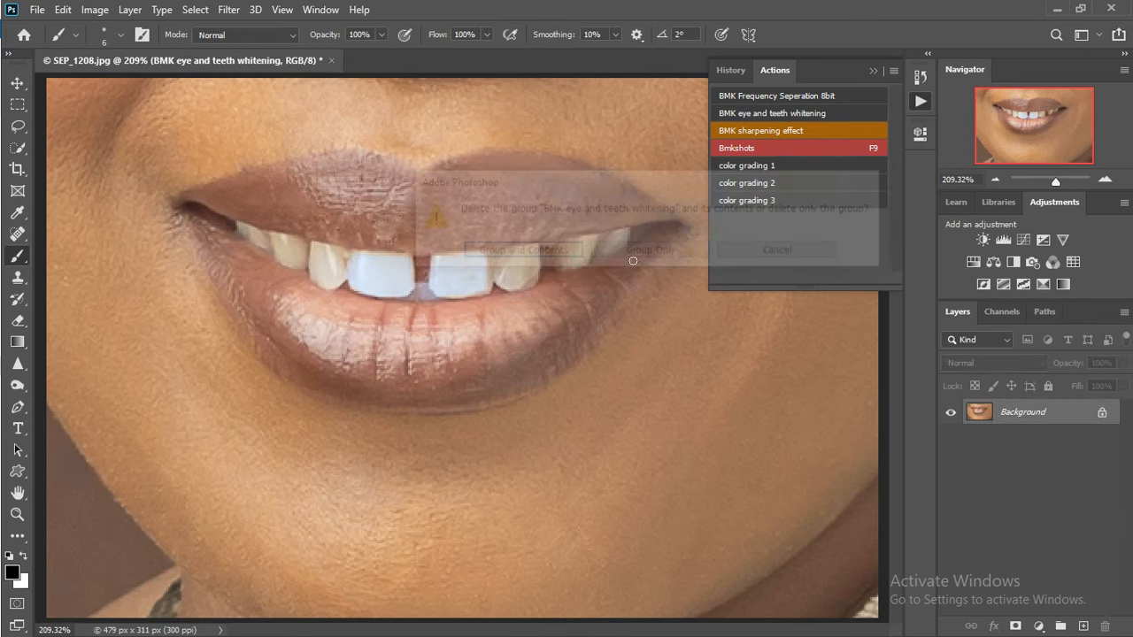
# Run the recorded action "BMK sharpening effect" on the Background layer and set the sharpening layer's opacity to 26%
pyautogui.click(798, 132)
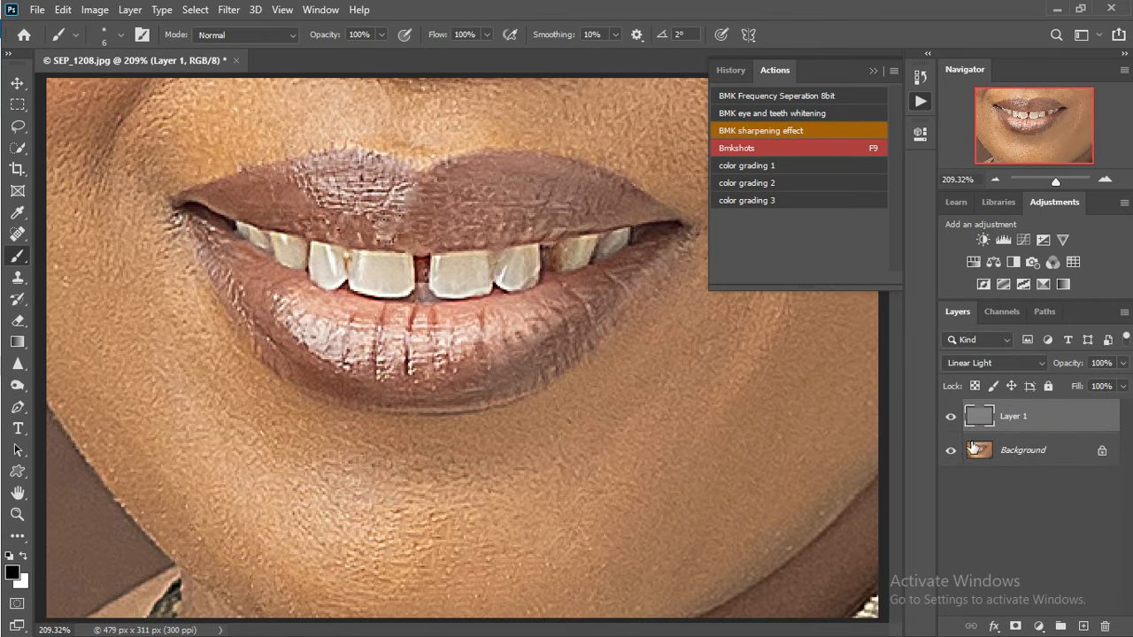
pyautogui.click(1122, 363)
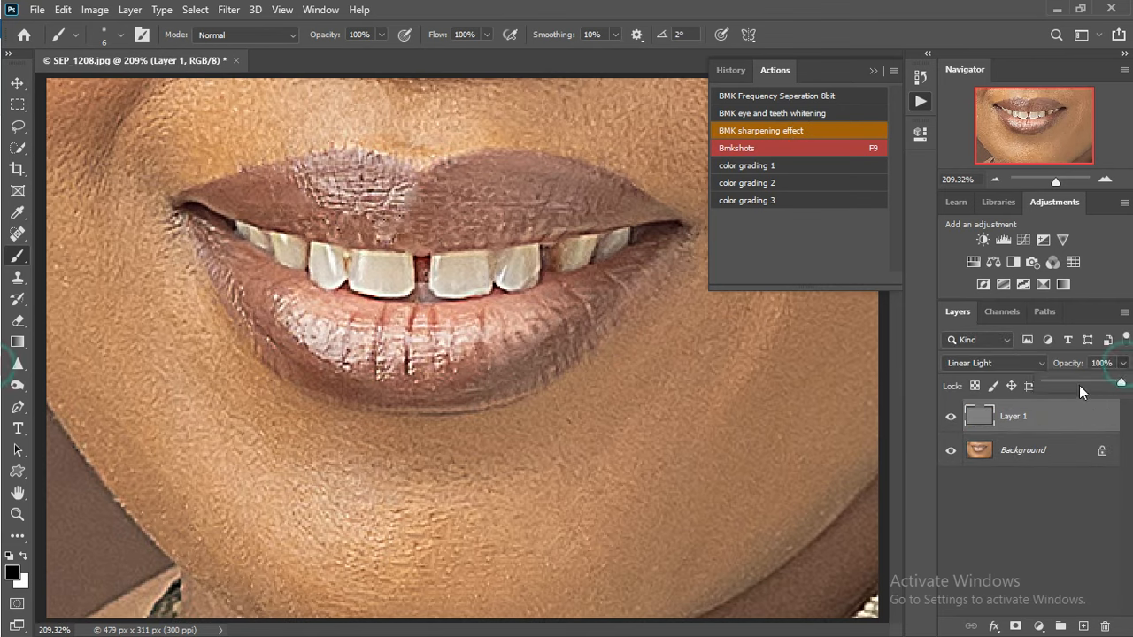
pyautogui.moveTo(1086, 381); pyautogui.dragTo(1064, 382)
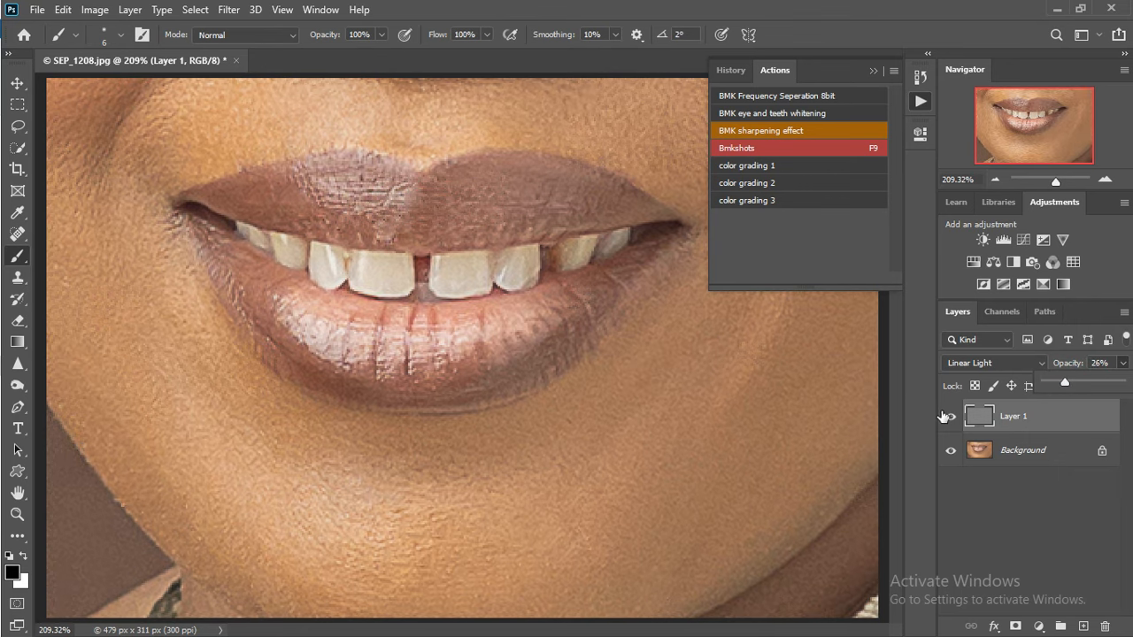
# Compare the photo with and without the sharpening layer, and merge that layer down into the Background
pyautogui.click(949, 417)
pyautogui.click(952, 419)
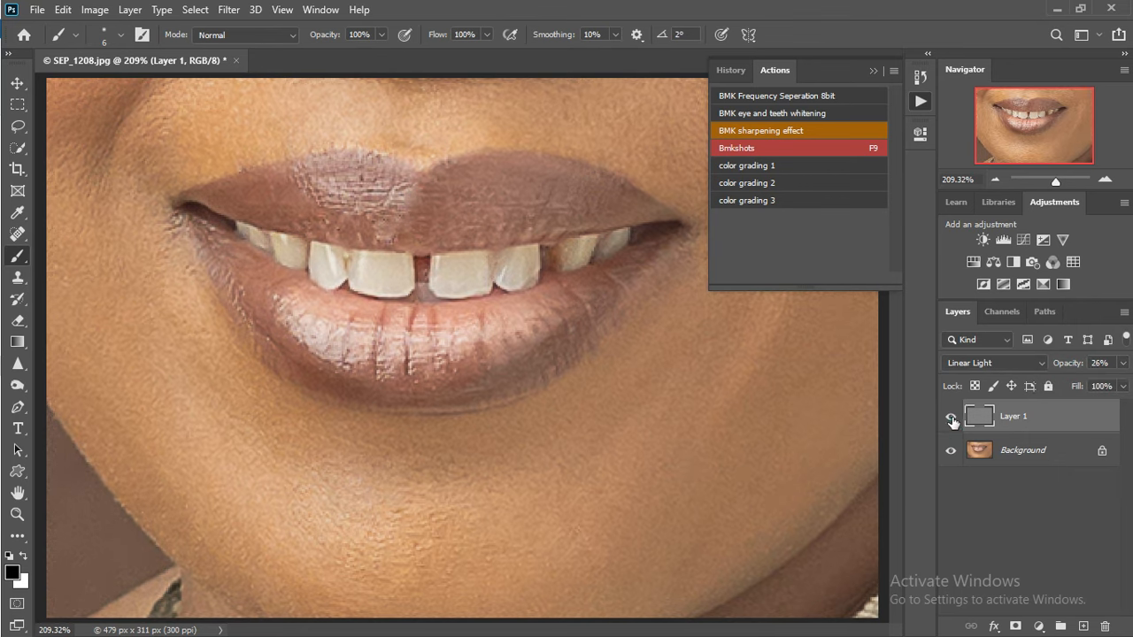
pyautogui.hotkey('ctrl', 'e')
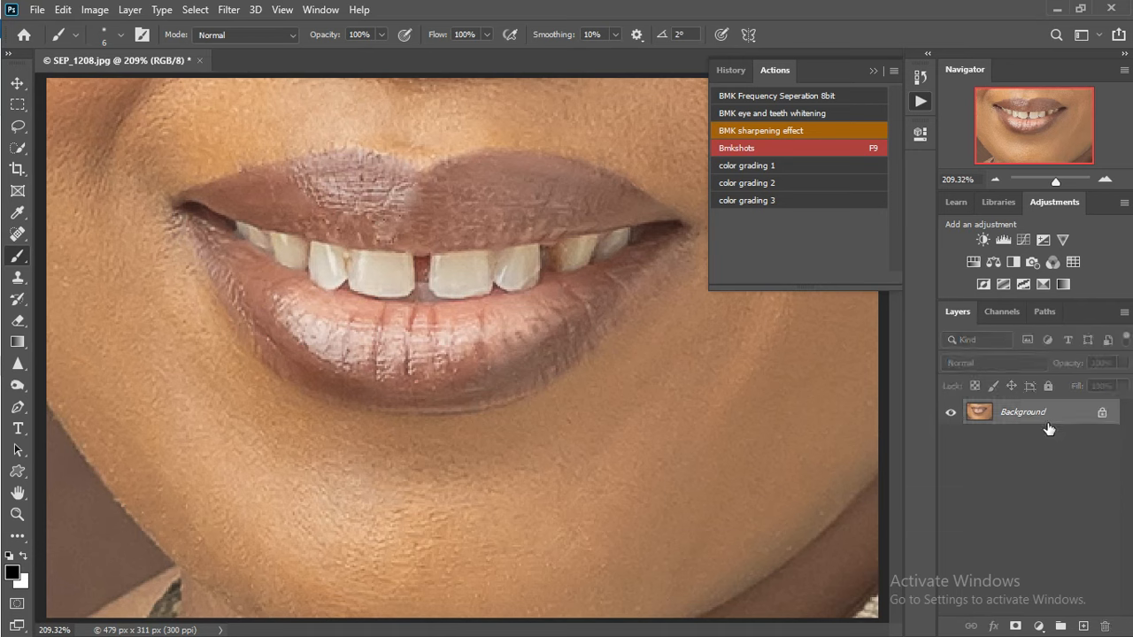
pyautogui.click(874, 76)
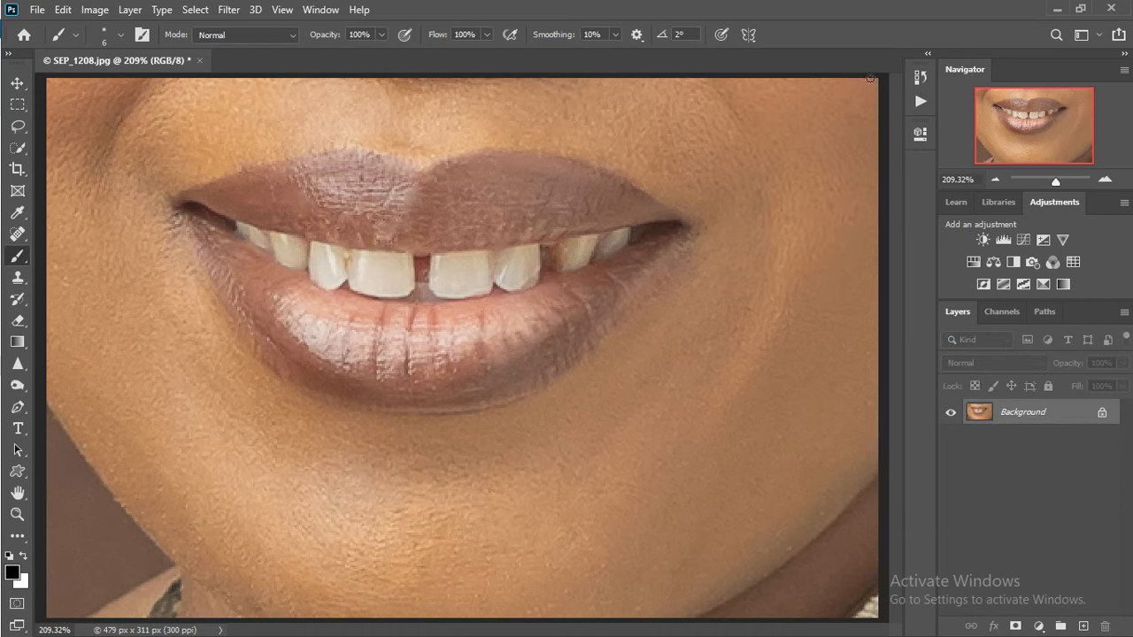